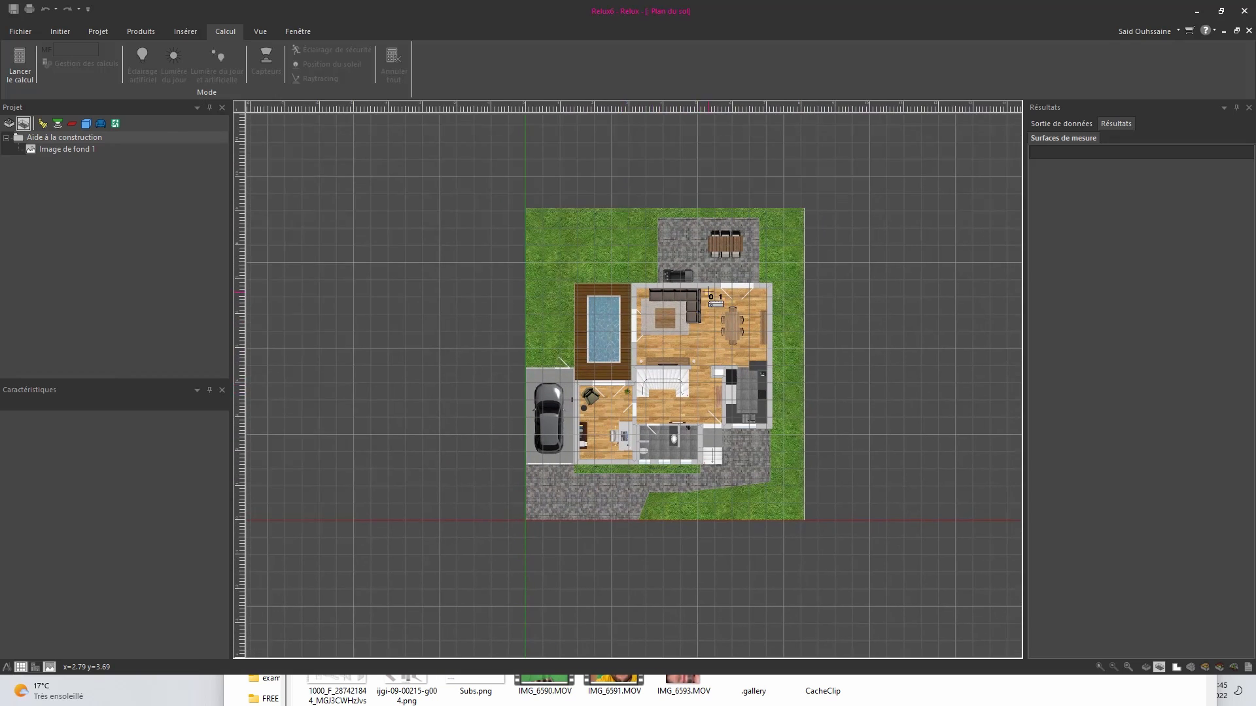
Step: Calibrate the background plan's scale by marking the living room's inner wall beside the pool from corner to corner as 4.5 m
scroll(712, 307, "up", 2)
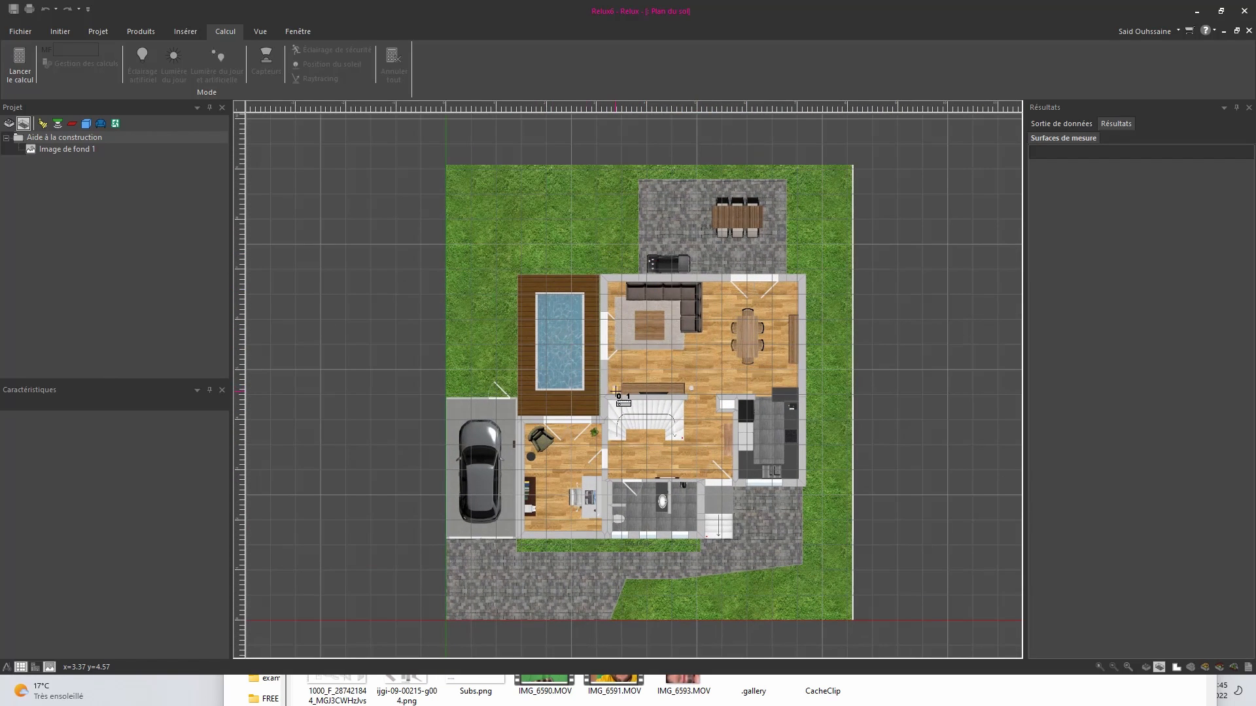
scroll(615, 392, "up", 1)
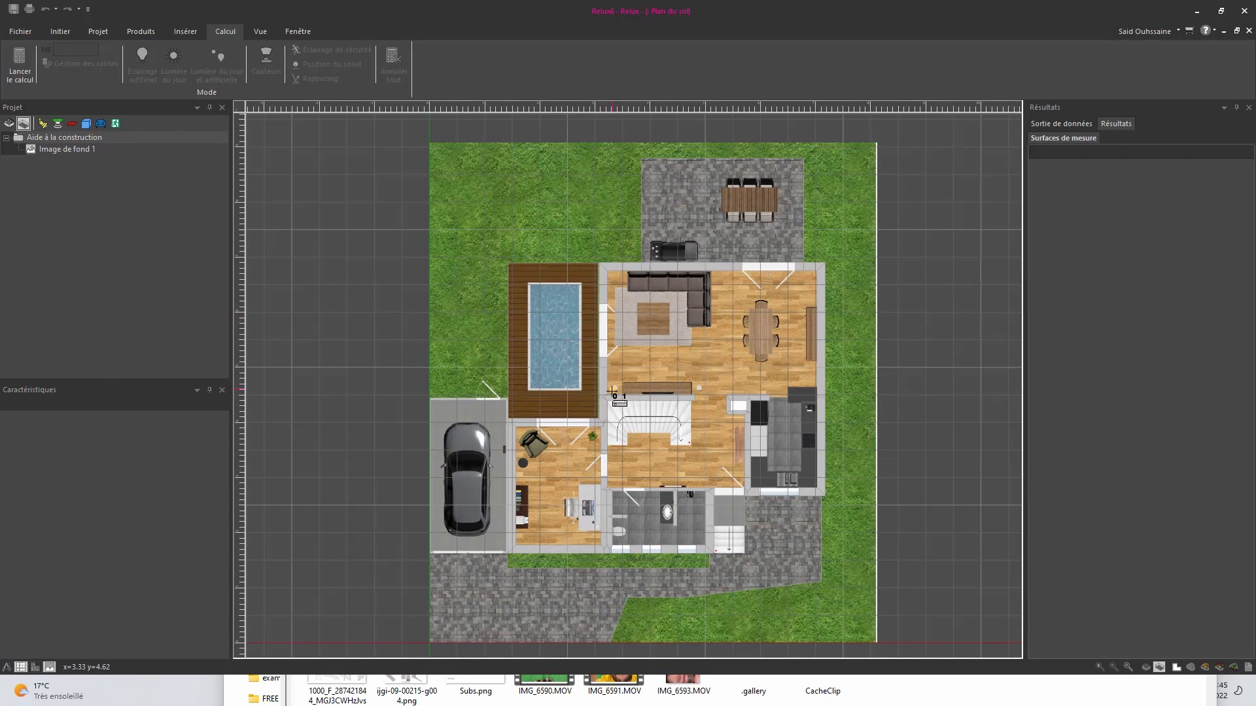
scroll(609, 394, "up", 8)
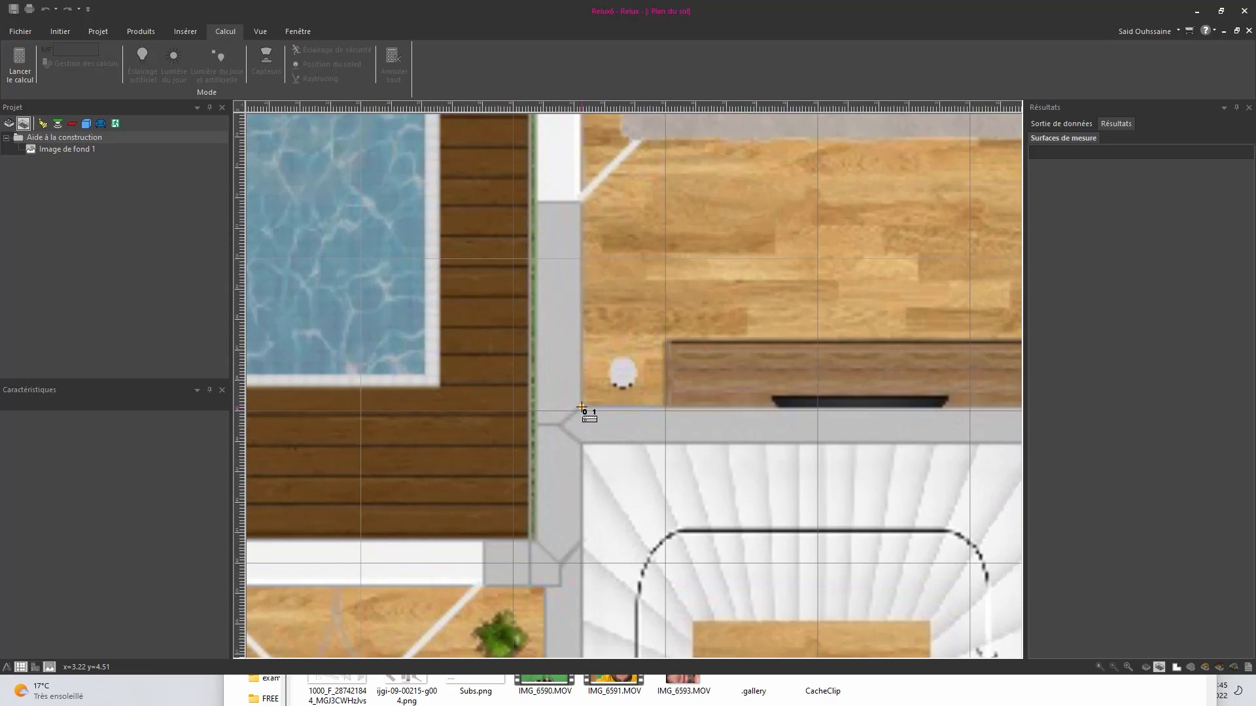
scroll(581, 407, "down", 6)
scroll(594, 434, "up", 4)
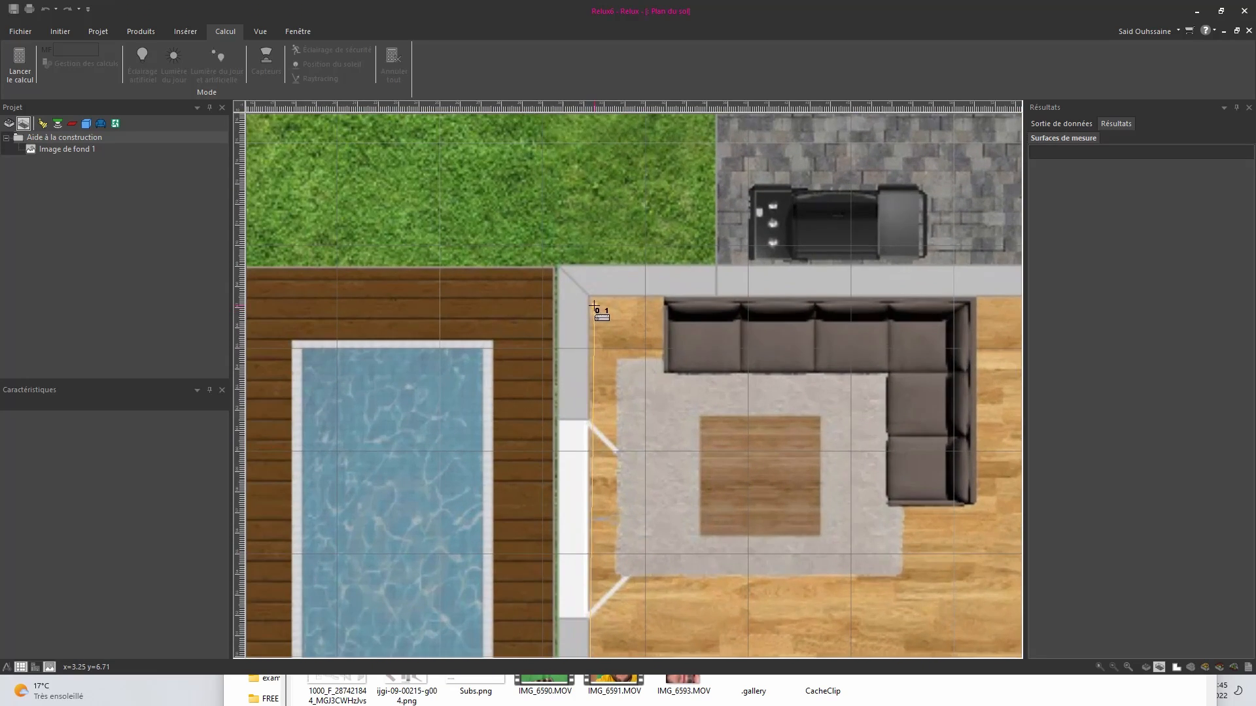
left_click(593, 306)
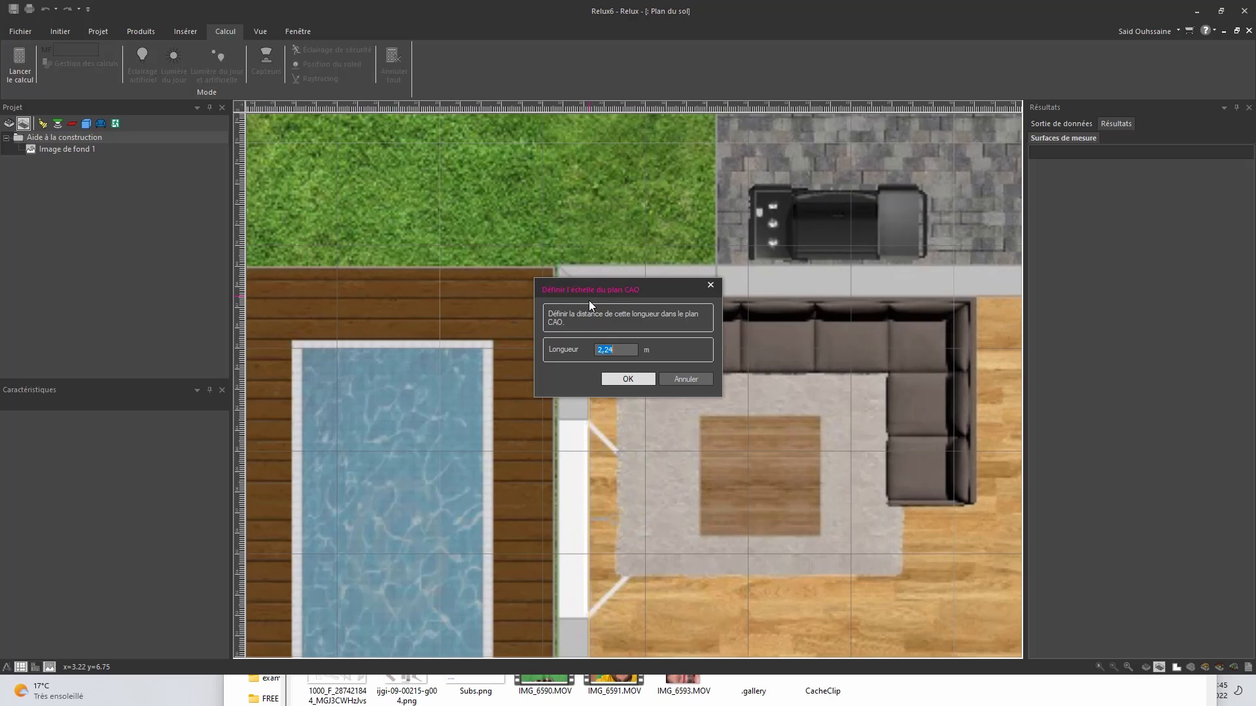
type("4.5")
left_click(650, 378)
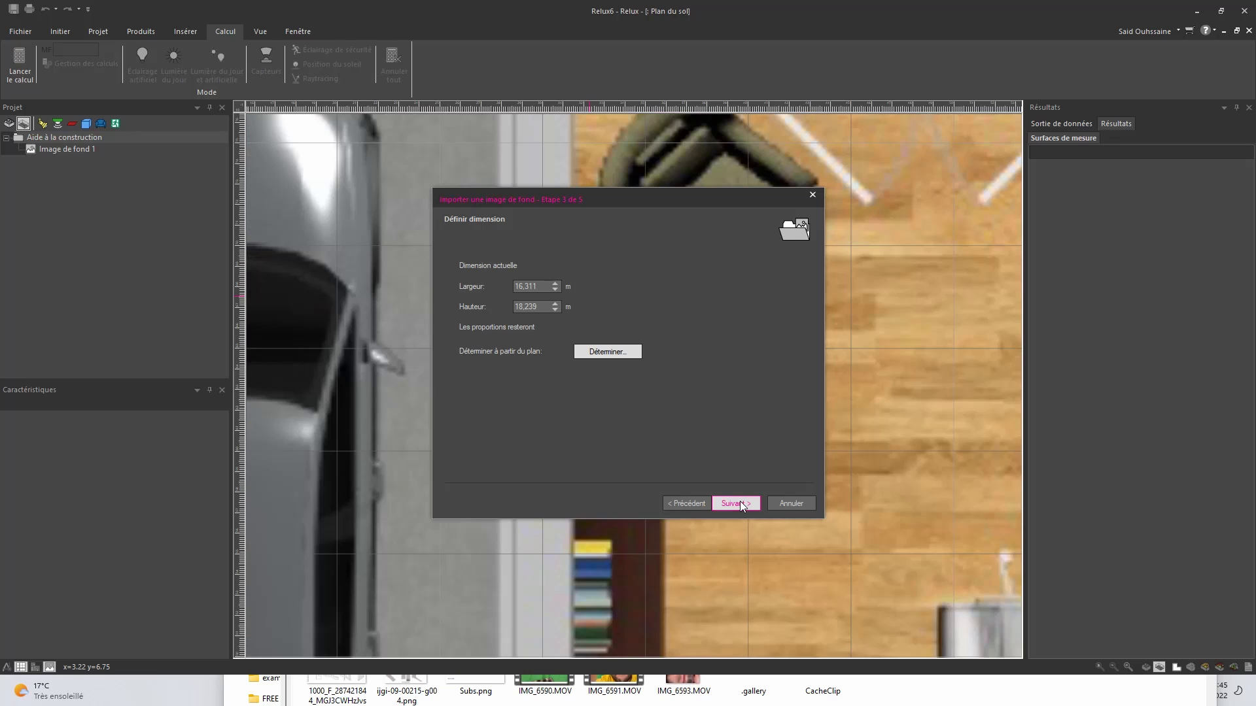
Step: Accept the plan dimensions, keep all rotations and origin offsets at 0, and finish importing the background image
left_click(740, 501)
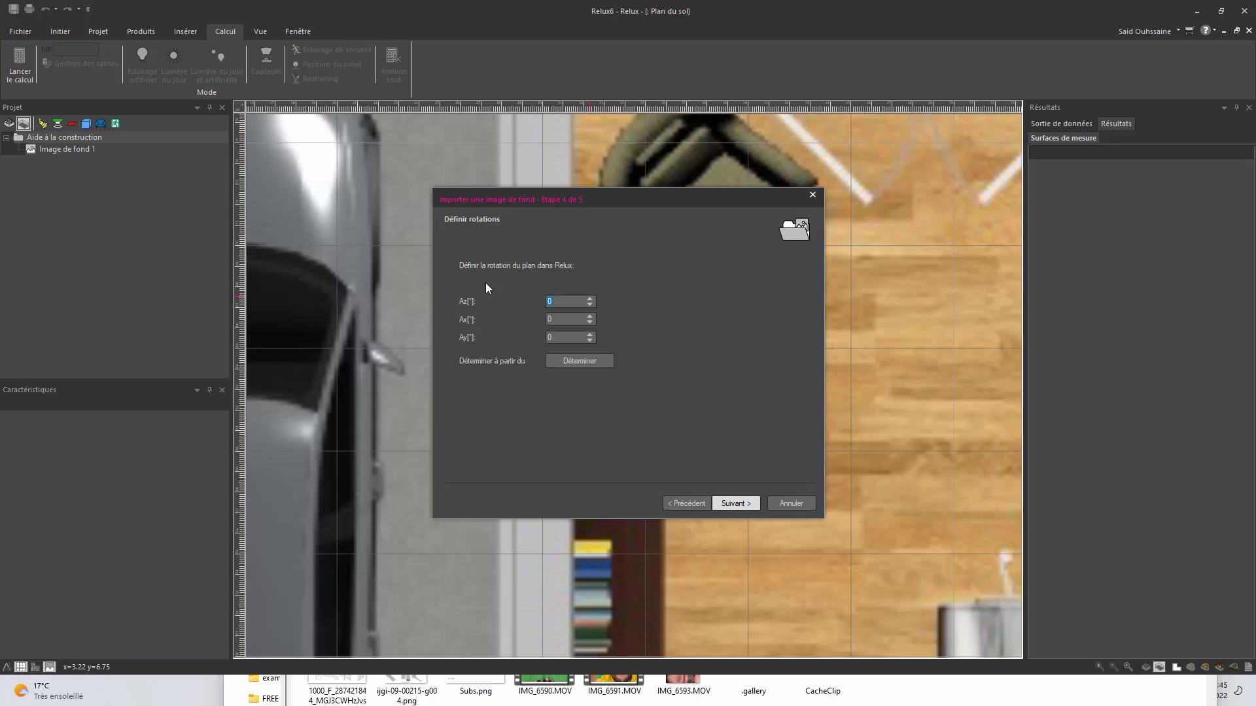
left_click(744, 498)
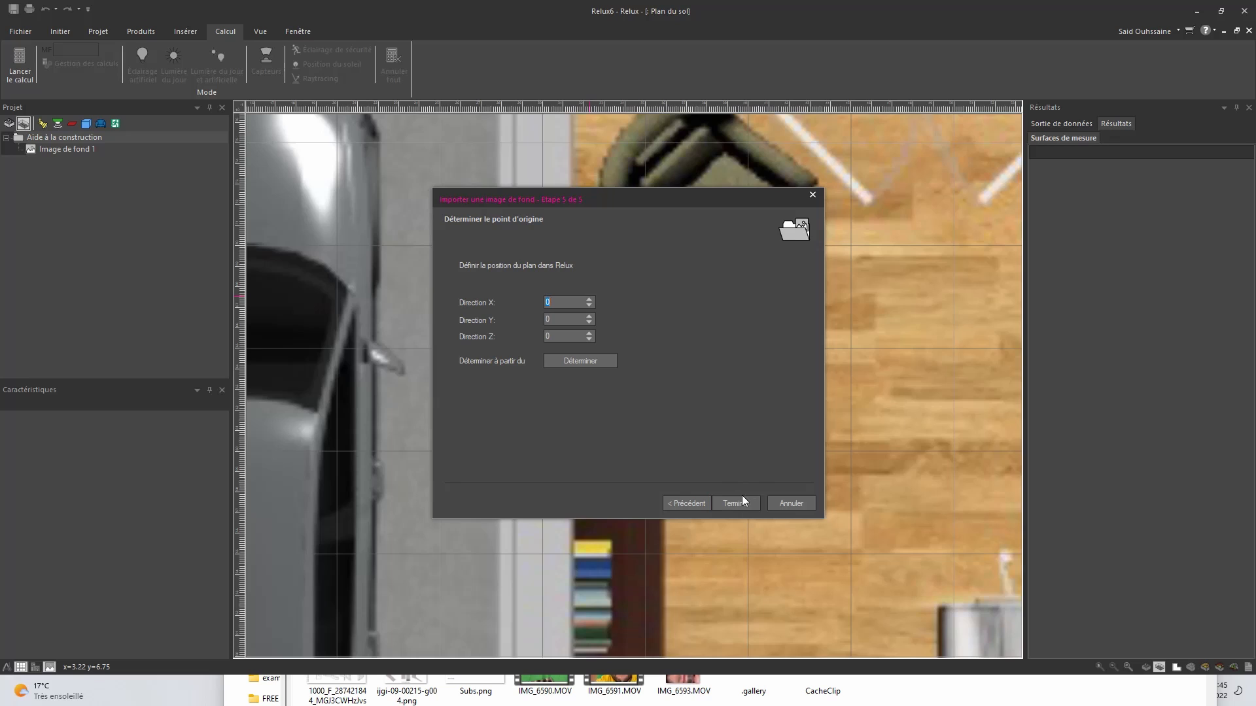
left_click(746, 504)
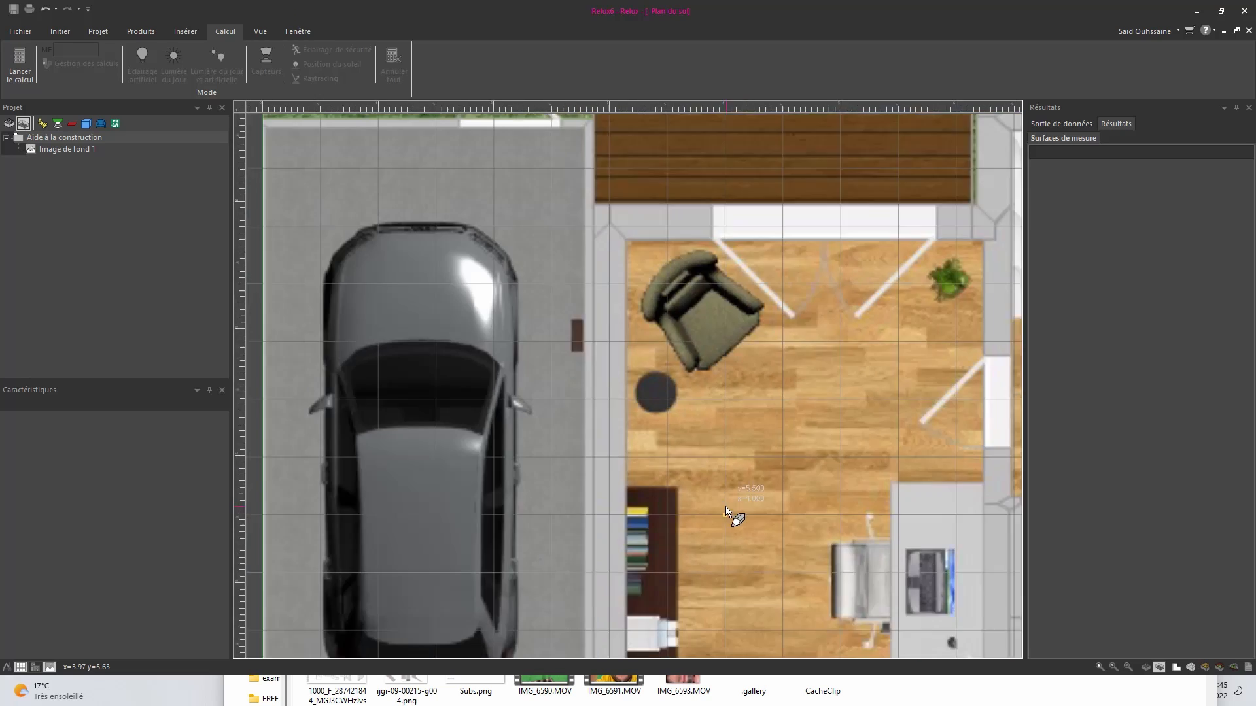
Step: Start the room outline at the office's lower-left inner corner, next to the garage
scroll(721, 508, "down", 3)
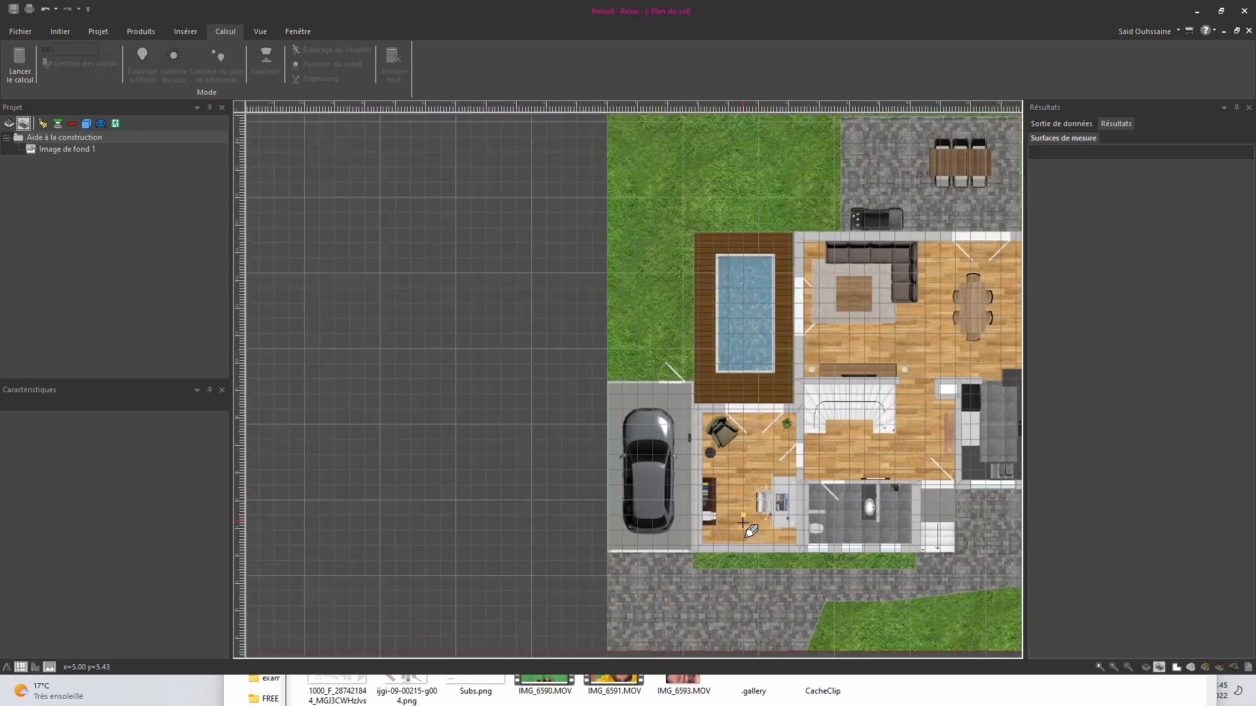
middle_click_drag(748, 523, 591, 425)
scroll(514, 338, "up", 3)
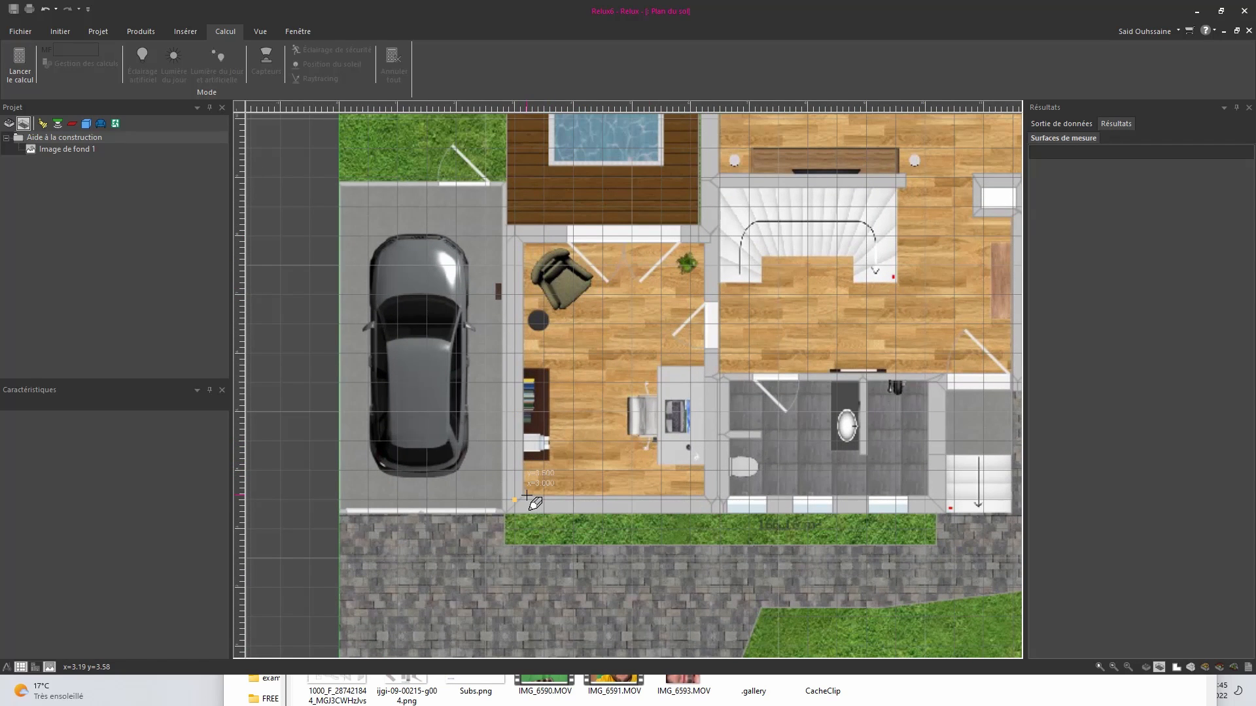
scroll(521, 512, "up", 3)
scroll(551, 453, "up", 2)
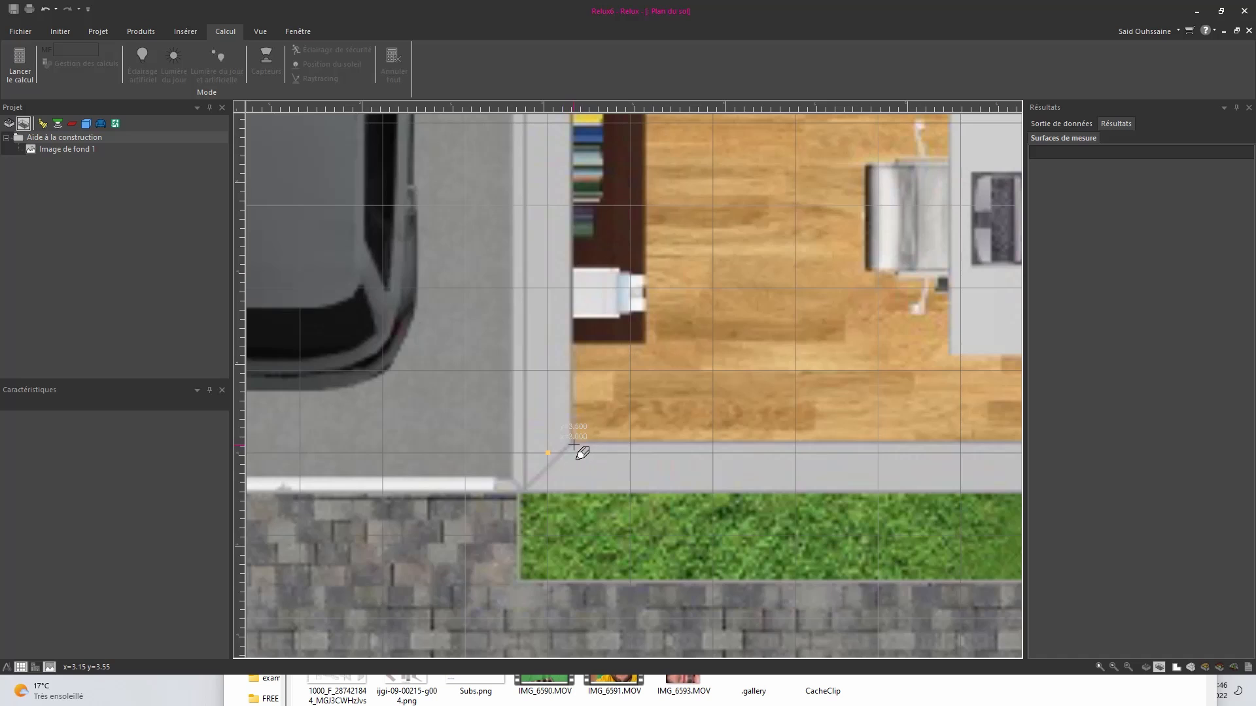
left_click(60, 32)
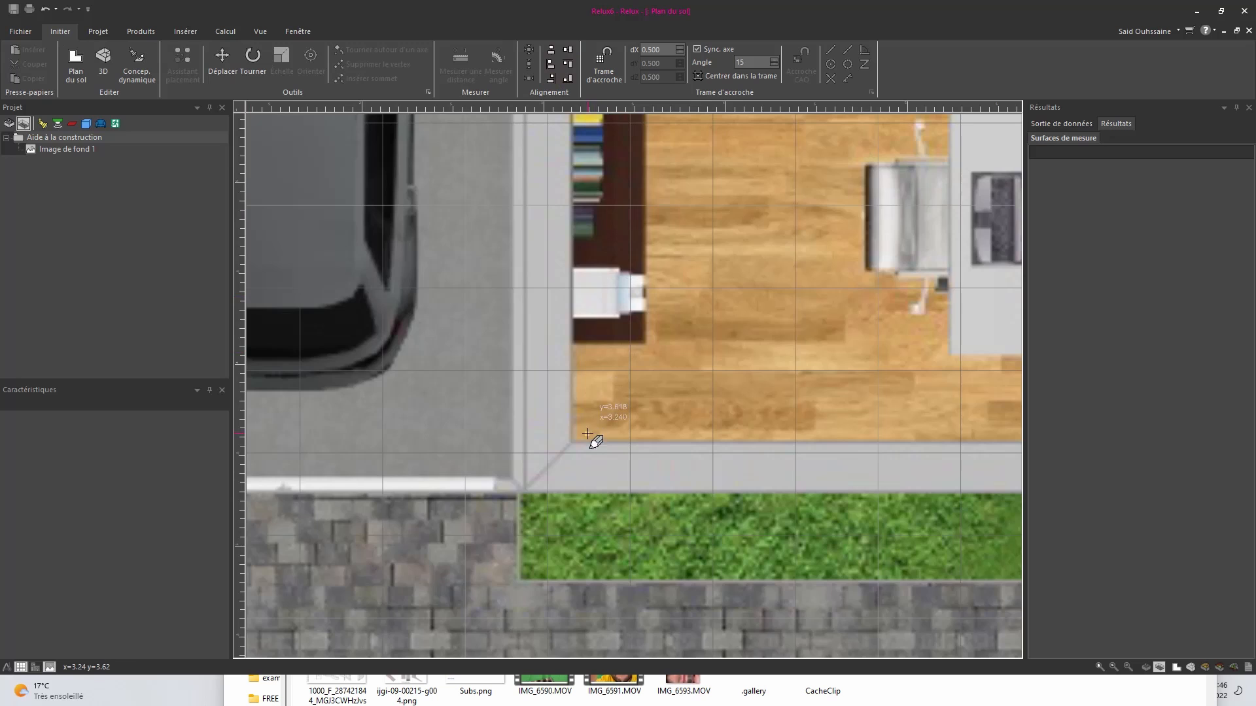
scroll(578, 451, "up", 2)
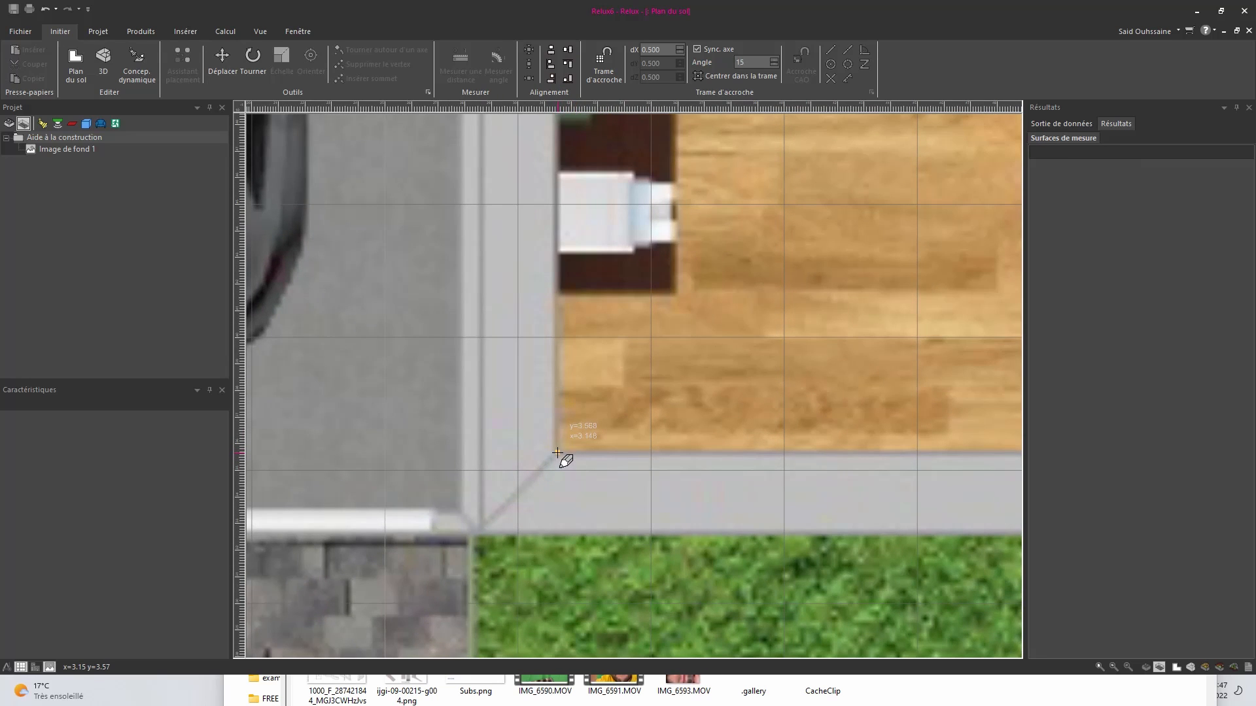
left_click(557, 453)
Step: Trace the office's remaining inner corners on the plan and close the outline to create the room
scroll(497, 457, "down", 3)
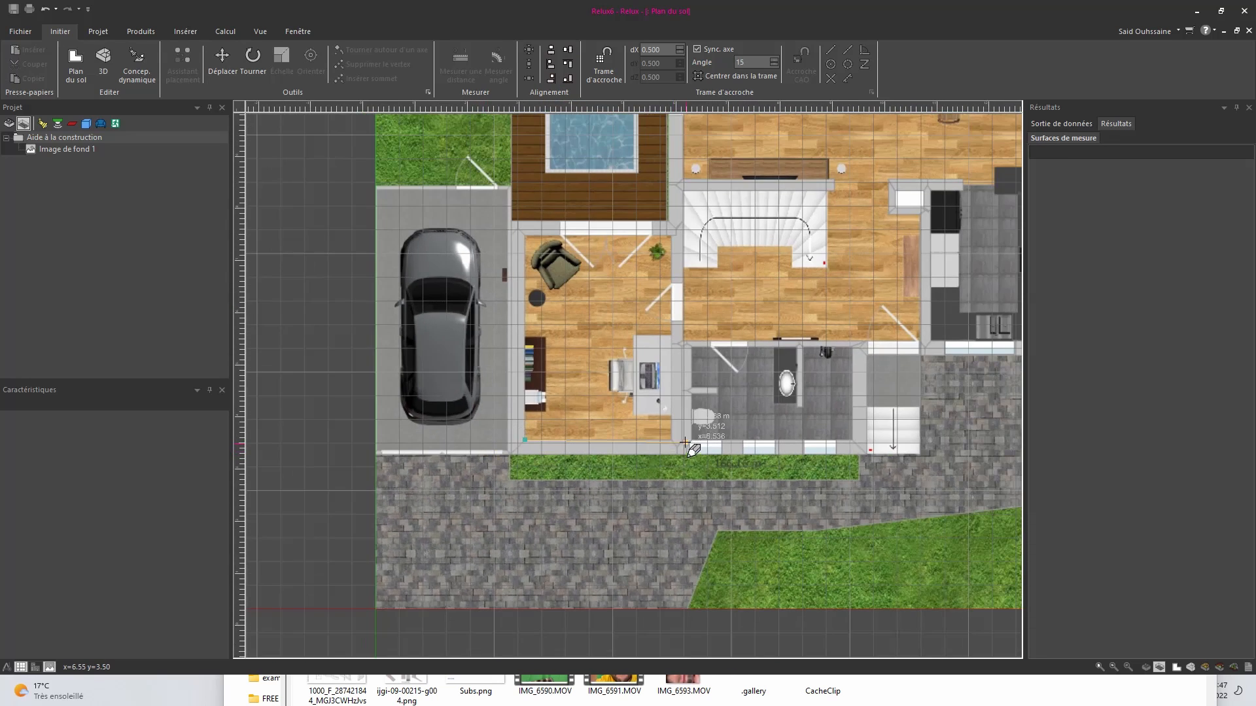
scroll(497, 457, "up", 1)
scroll(667, 436, "up", 3)
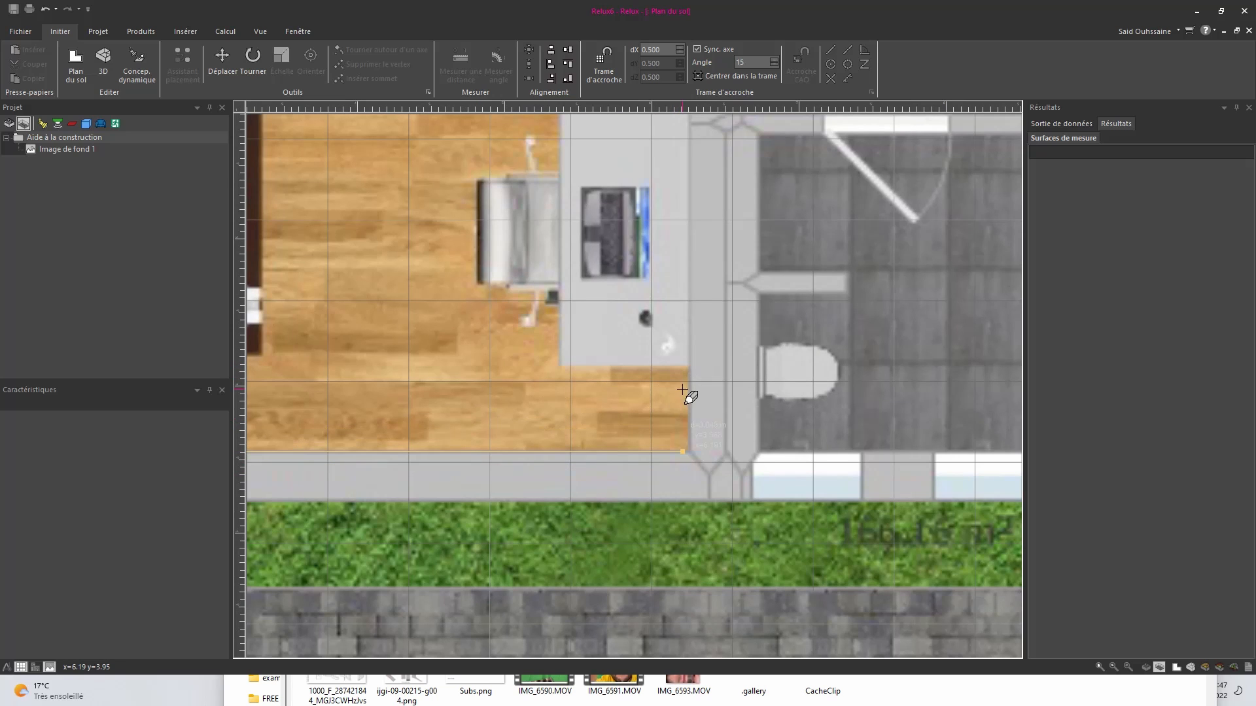
left_click(688, 452)
scroll(693, 458, "down", 4)
scroll(670, 357, "up", 2)
scroll(670, 357, "up", 3)
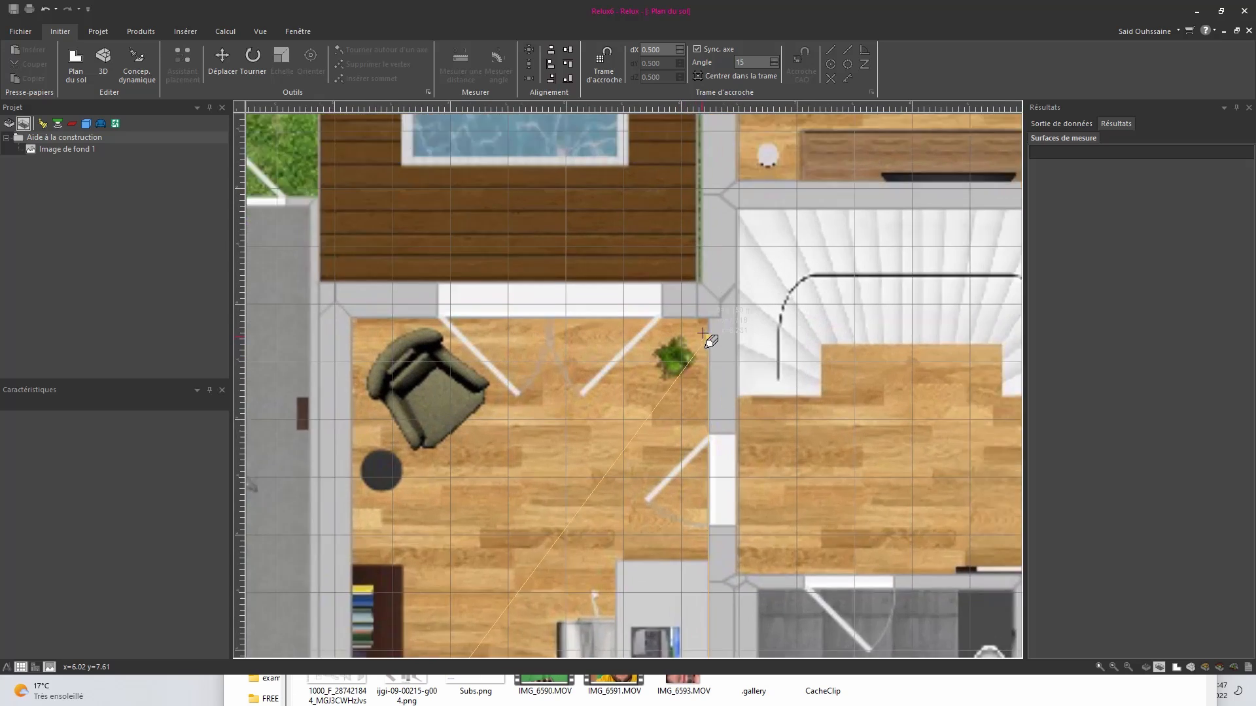
middle_click_drag(537, 323, 861, 346)
left_click(563, 314)
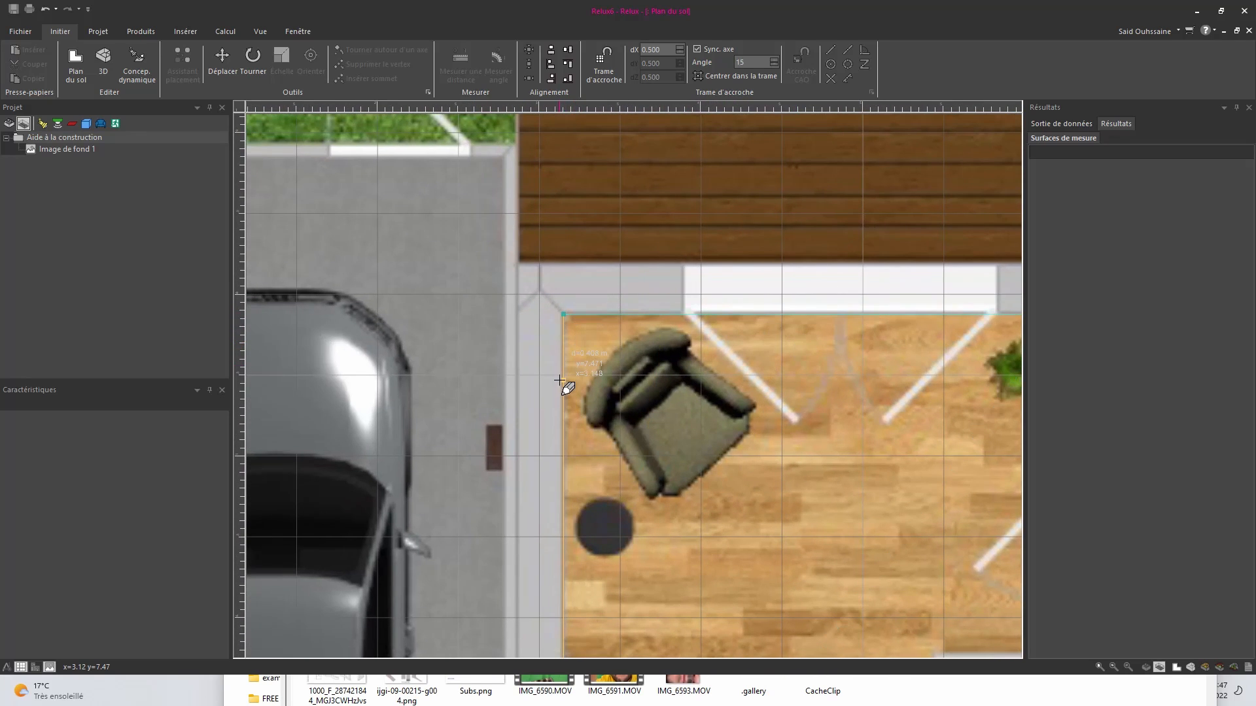
right_click(559, 381)
Step: Show the new office room in 3D and examine its walls and measuring surfaces from above the plan
scroll(654, 362, "down", 5)
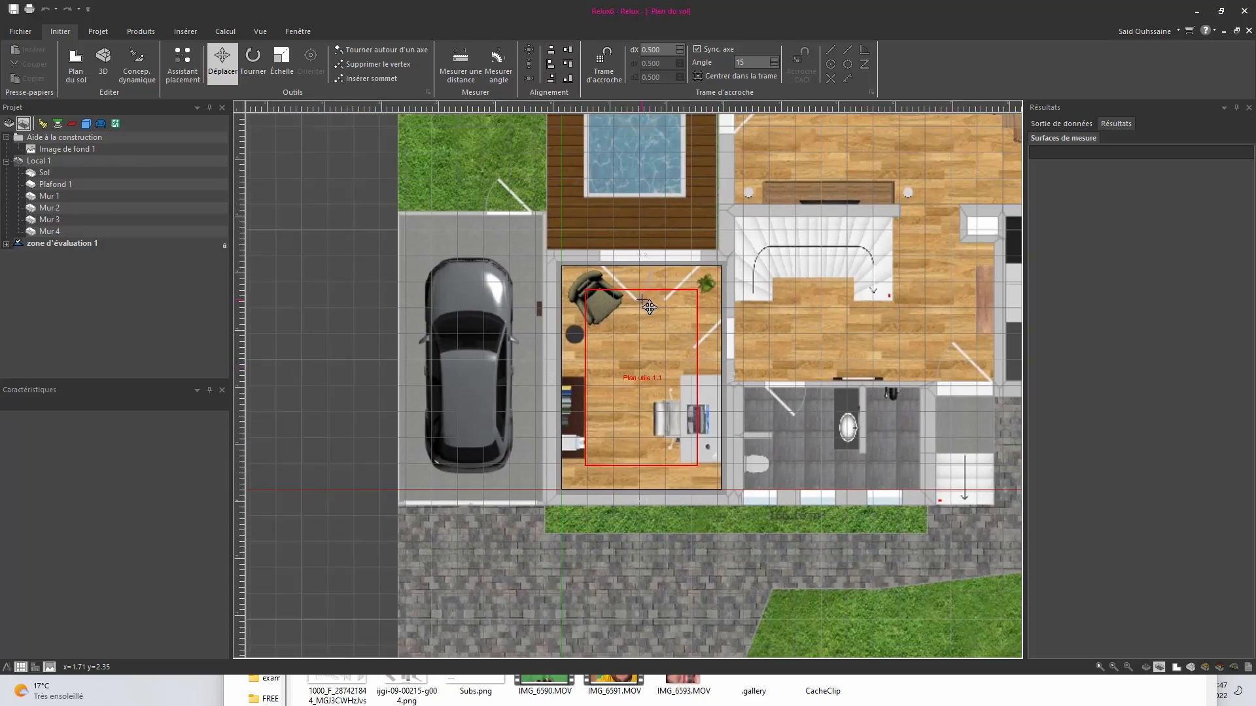
middle_click_drag(637, 297, 626, 317)
scroll(626, 318, "down", 1)
left_click(103, 63)
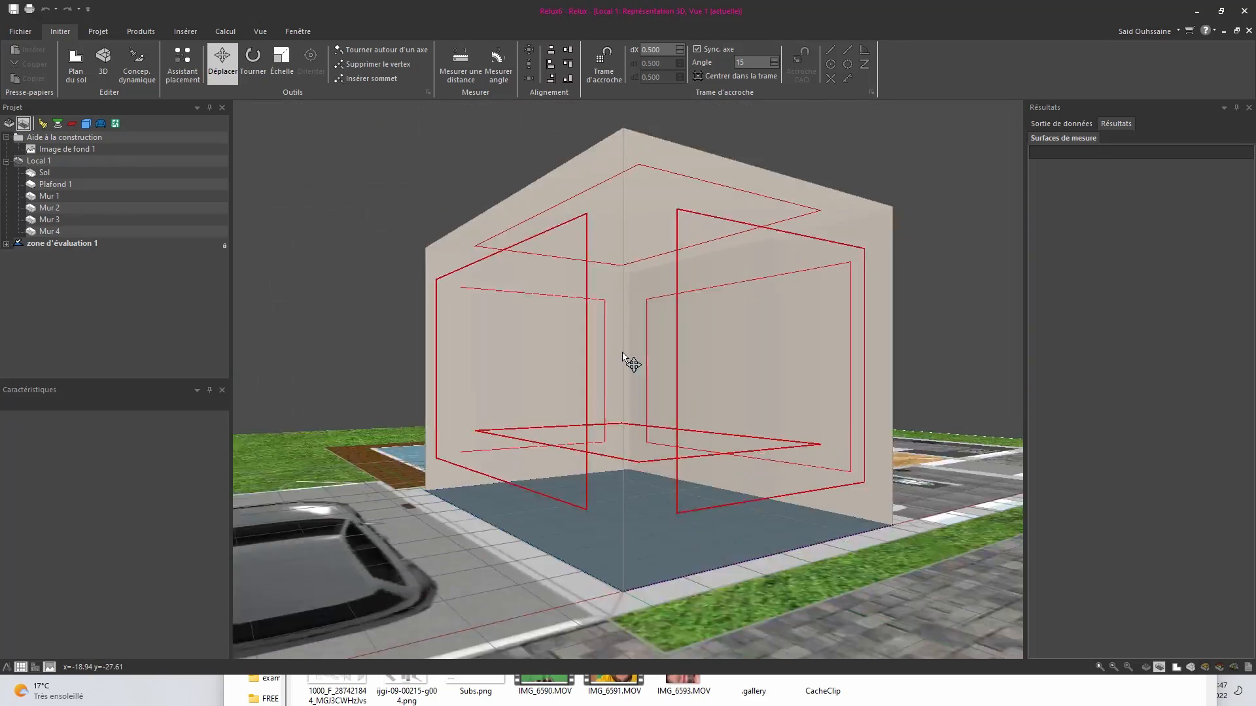
scroll(630, 362, "down", 5)
middle_click_drag(630, 362, 735, 368)
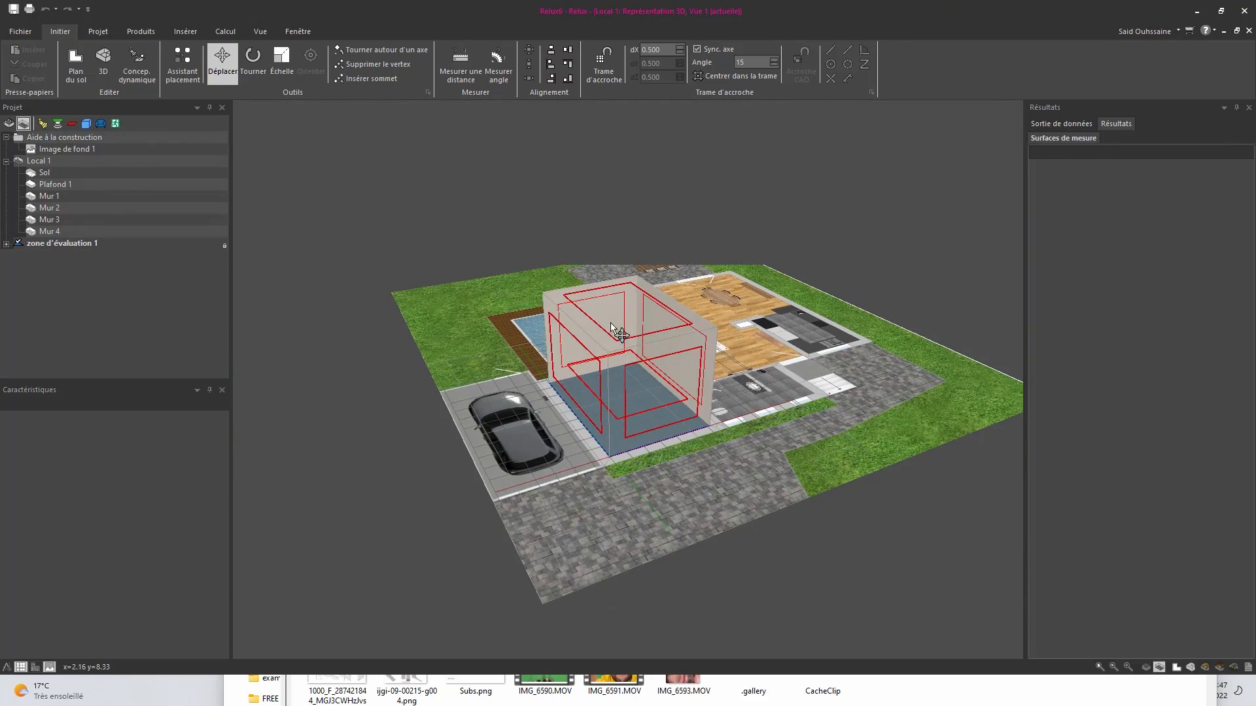
scroll(657, 342, "up", 3)
middle_click_drag(661, 342, 658, 349)
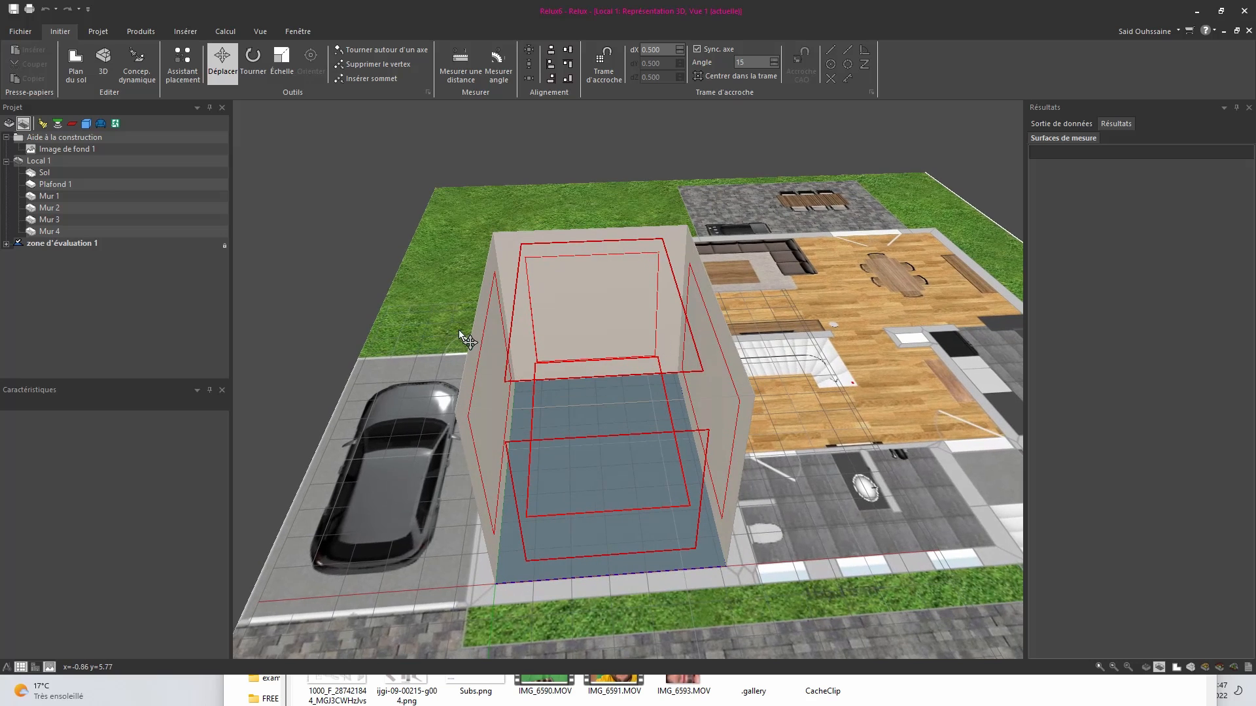
Step: Assign zone d'évaluation 1 the usage profile 34.4: Postes de travail de conception assistée par ordinateur at 500 lx
left_click(77, 244)
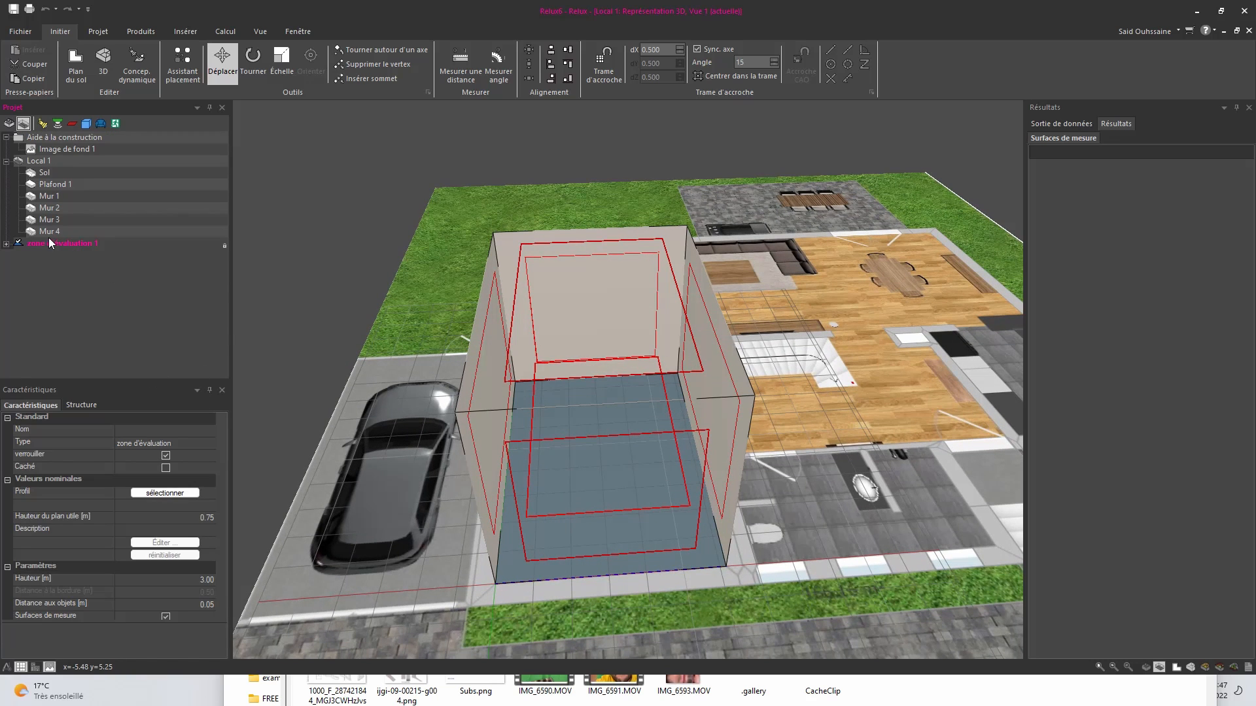
middle_click_drag(567, 383, 546, 369)
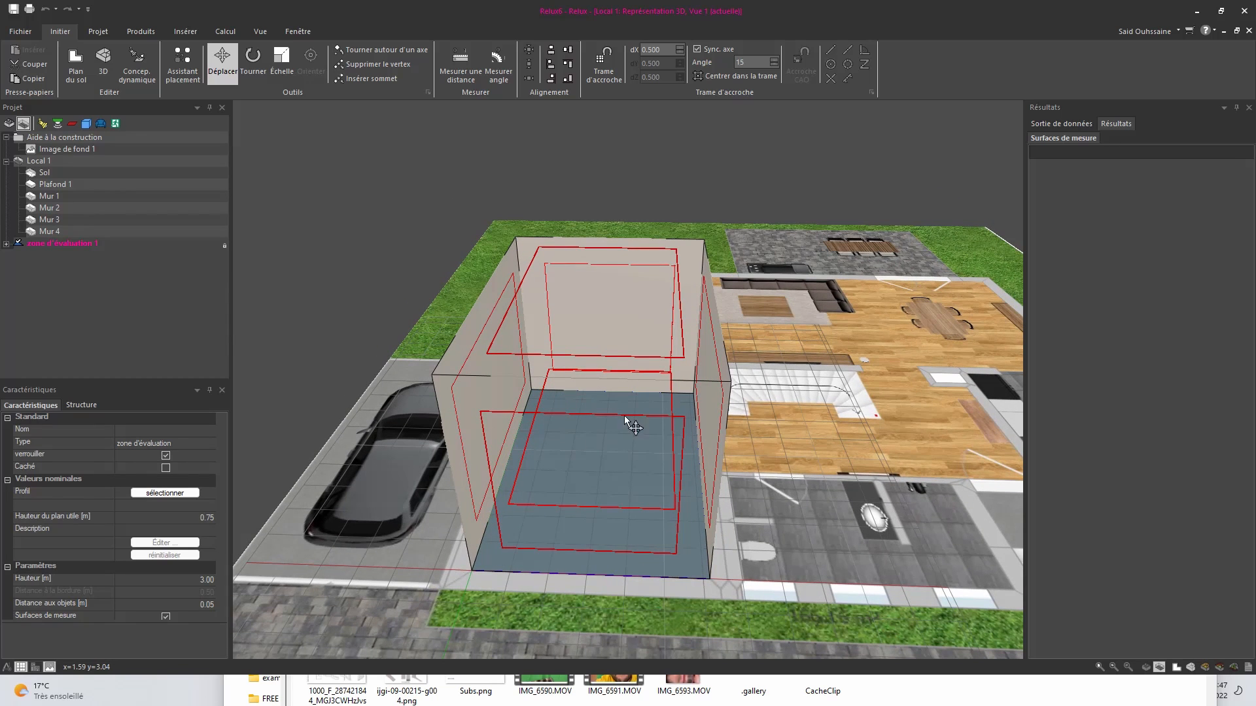
middle_click_drag(614, 445, 639, 422)
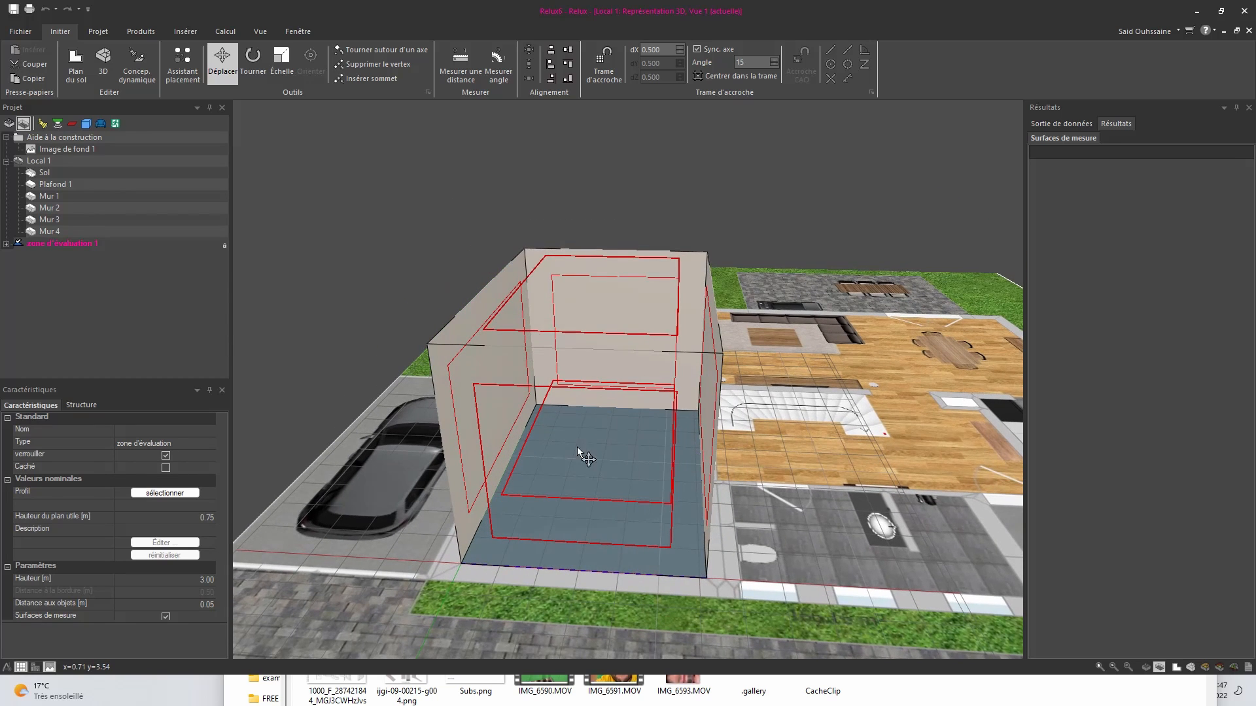
middle_click_drag(575, 447, 593, 412)
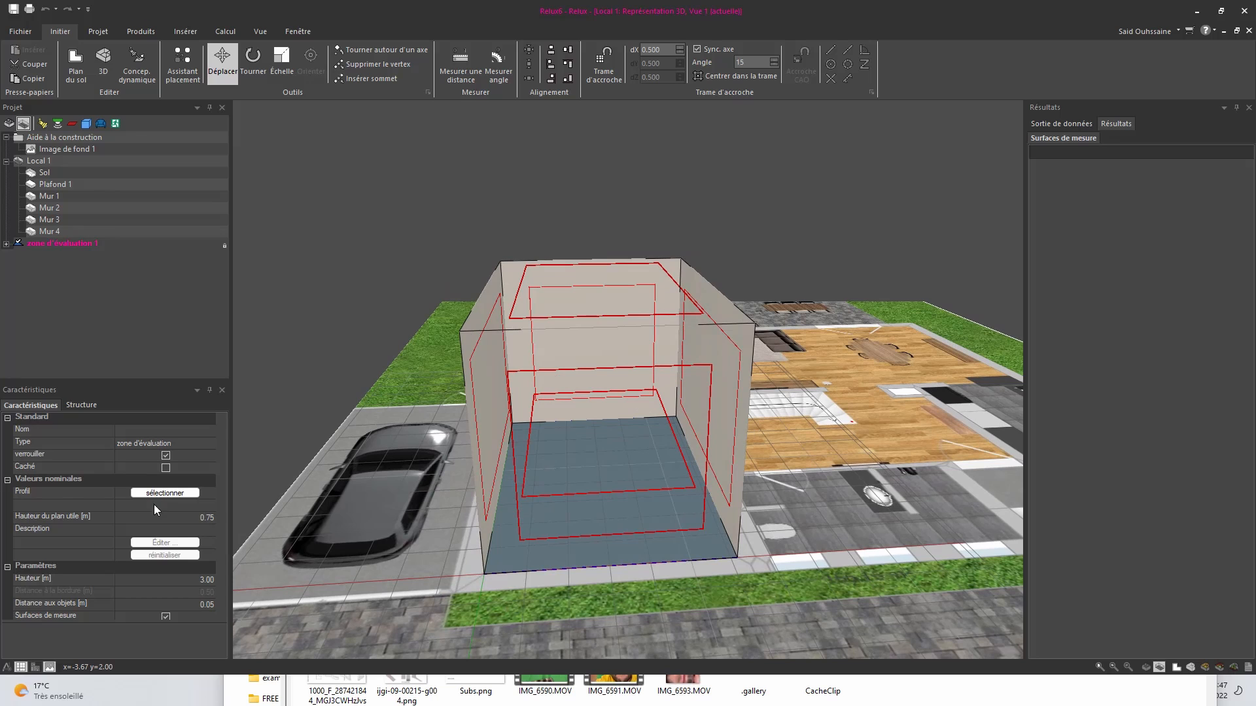
scroll(162, 550, "down", 2)
scroll(162, 551, "up", 1)
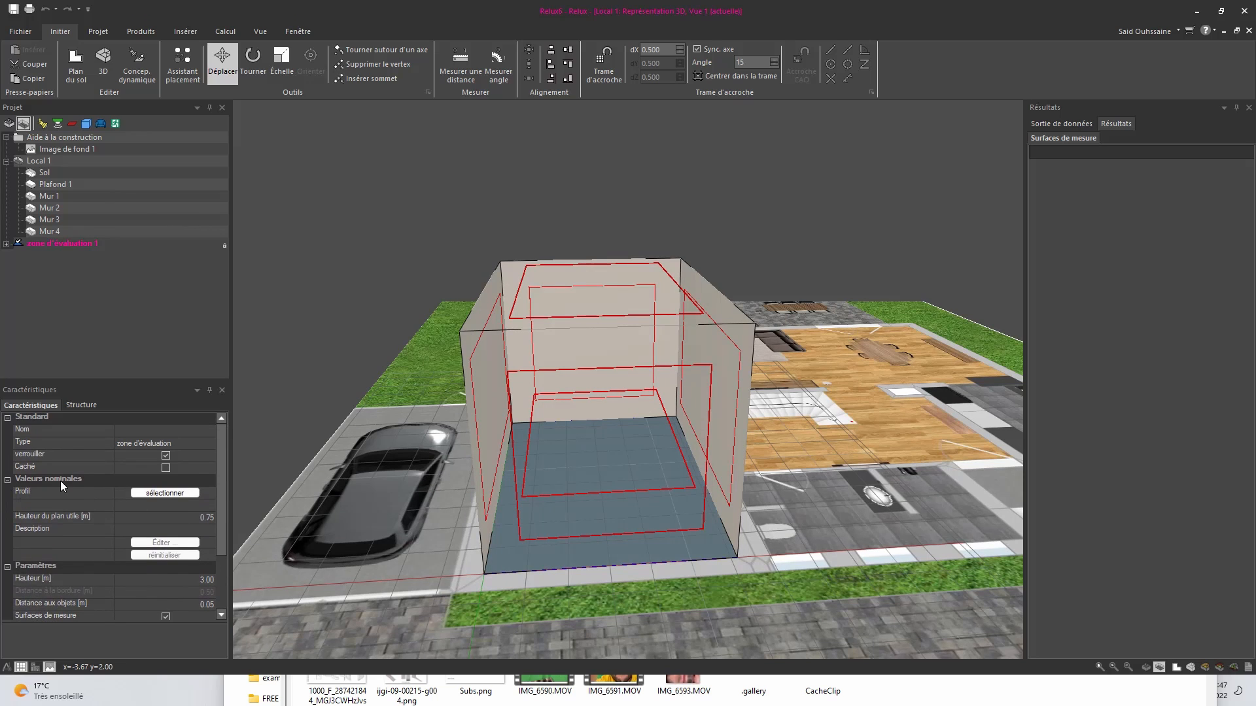
left_click(172, 495)
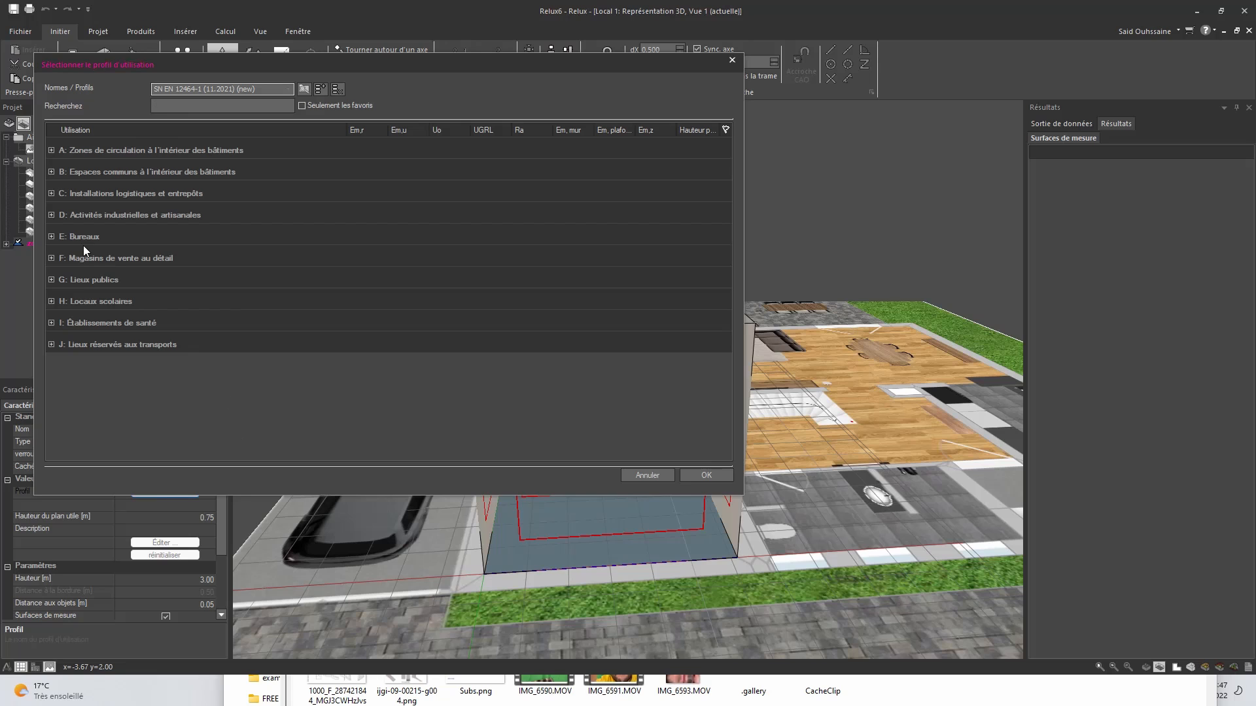
left_click(51, 236)
left_click(63, 259)
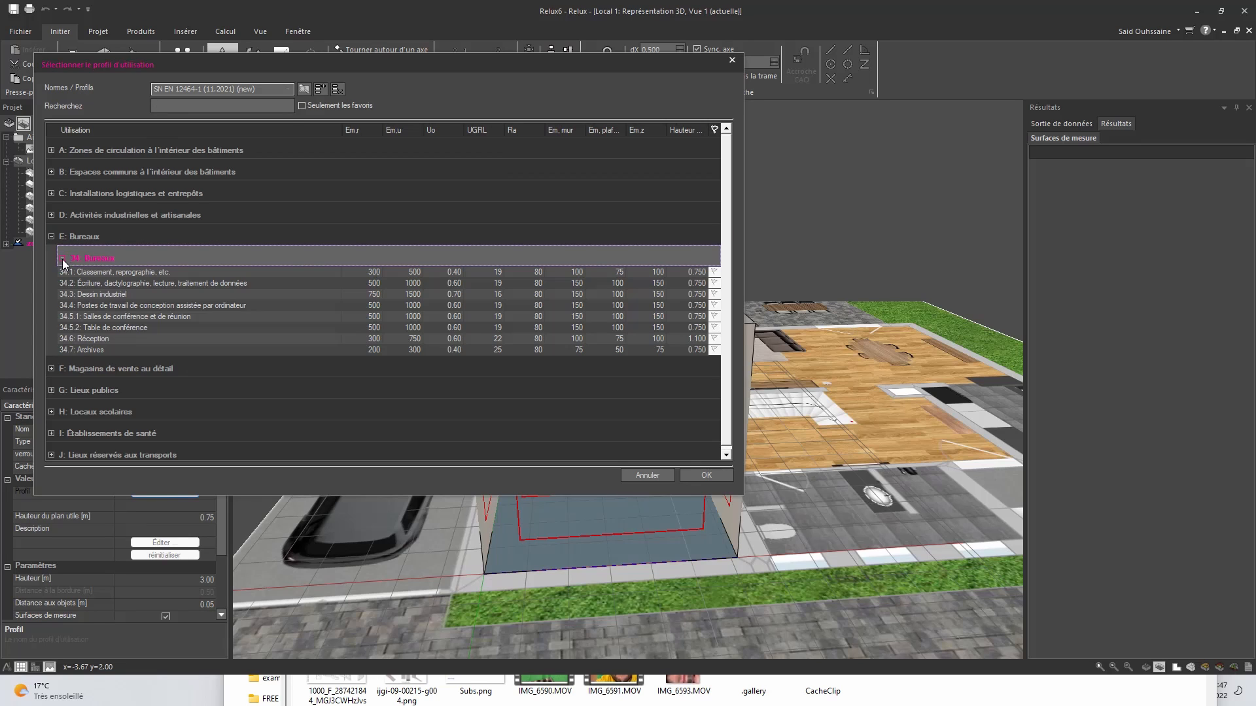
left_click(115, 308)
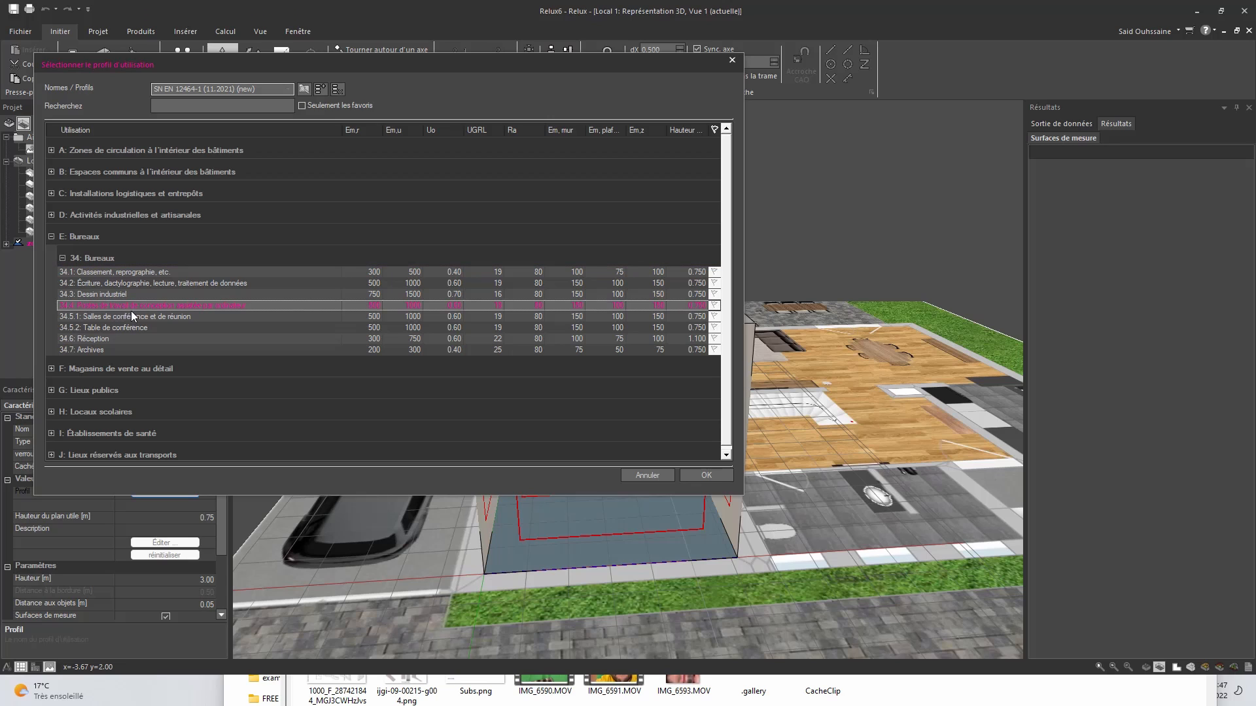
left_click(144, 316)
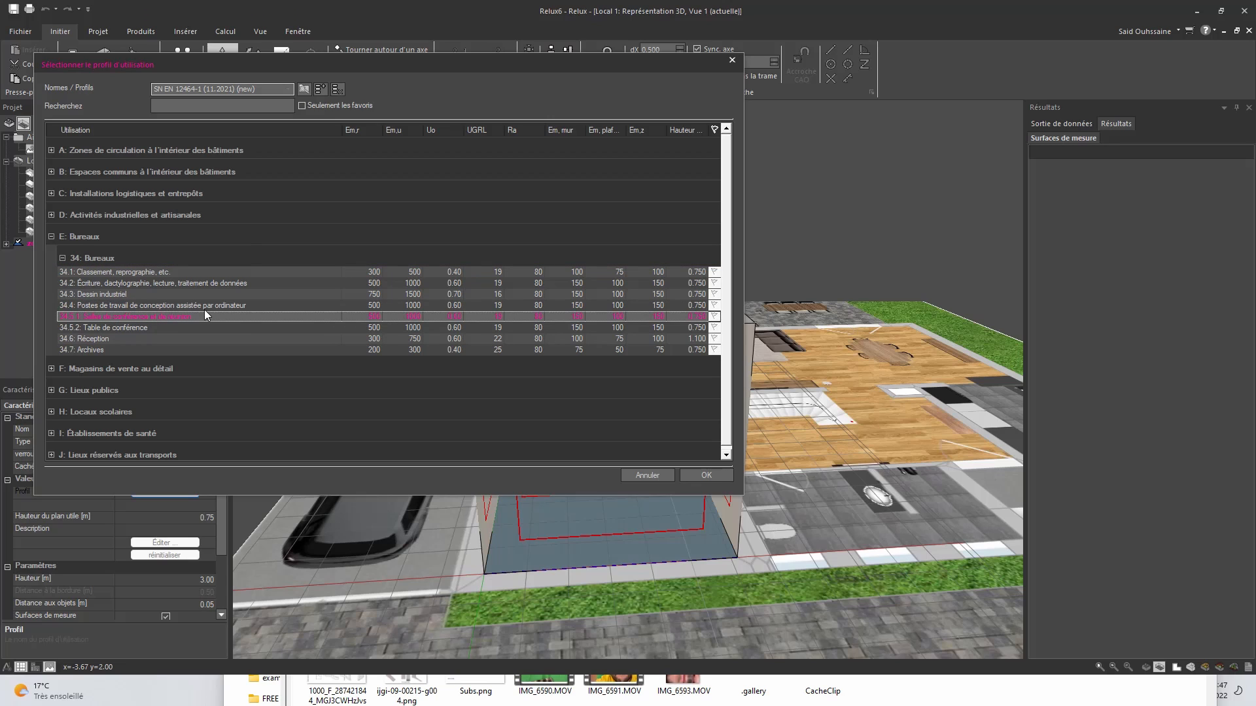
left_click(222, 307)
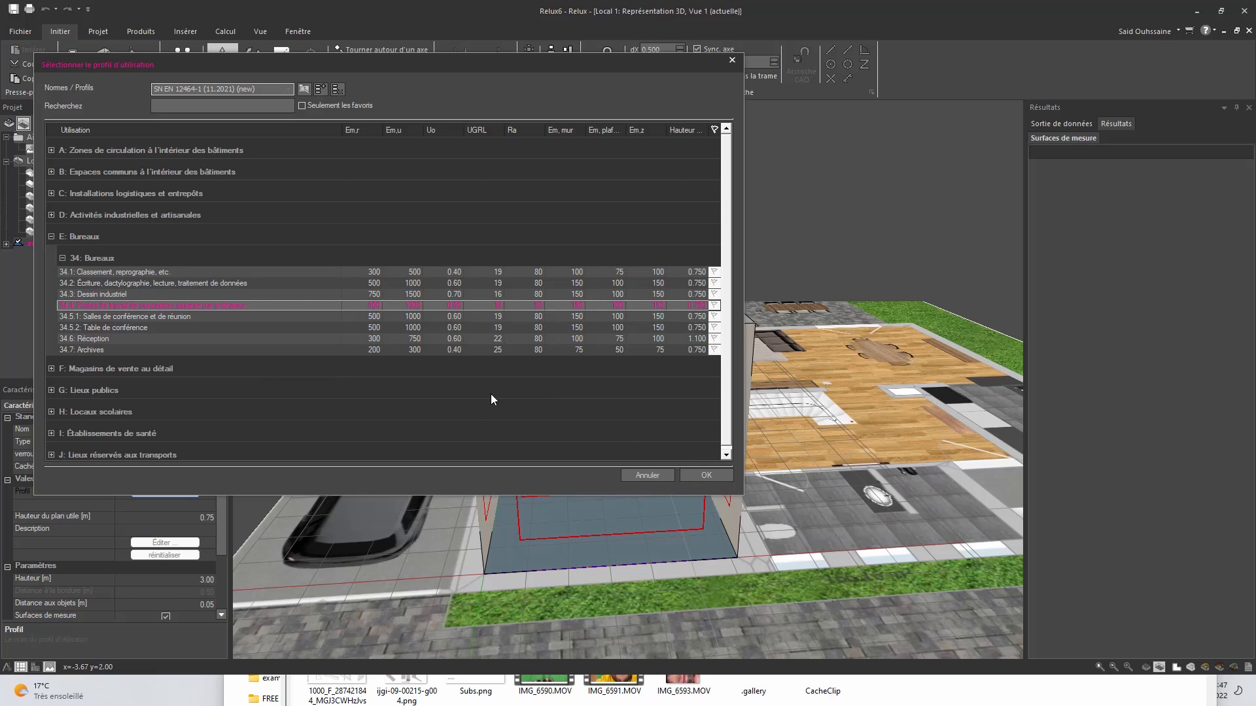
left_click(702, 480)
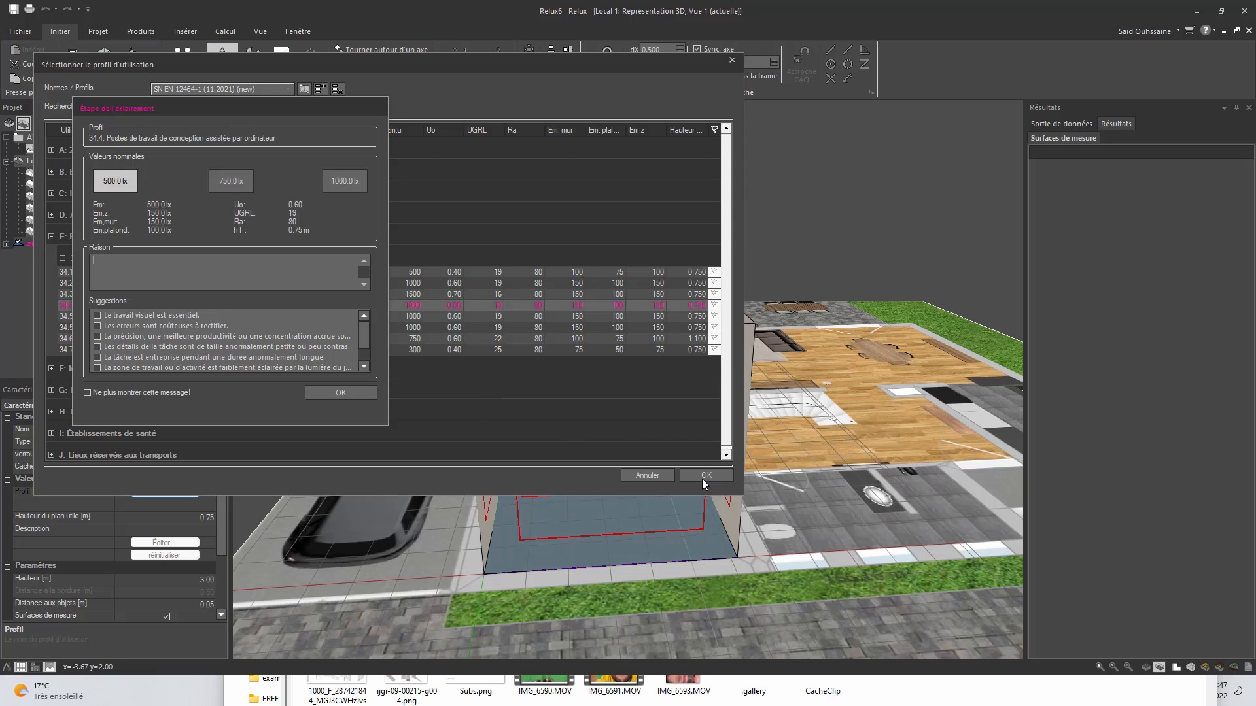
left_click(341, 393)
Step: Examine the room in 3D, then return to its floor plan with the whole office in view
middle_click_drag(480, 454, 543, 476)
middle_click_drag(575, 396, 565, 446)
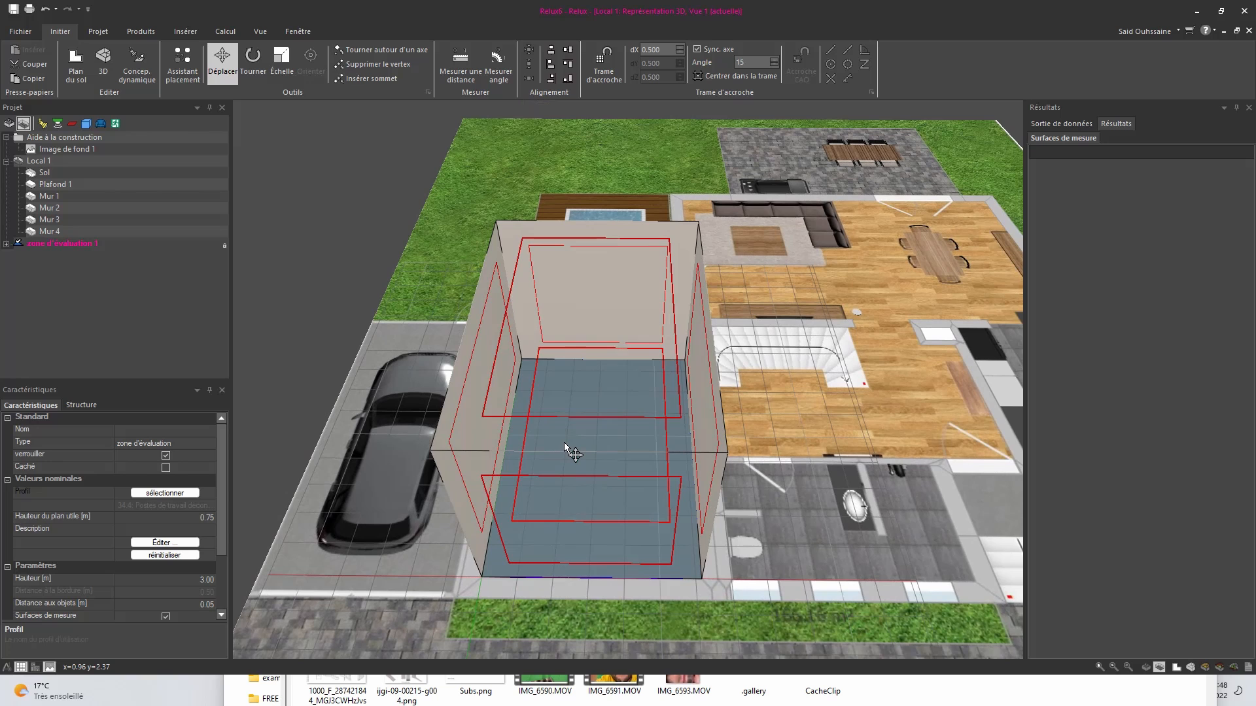
key("ctrl+Tab")
middle_click_drag(631, 396, 578, 422)
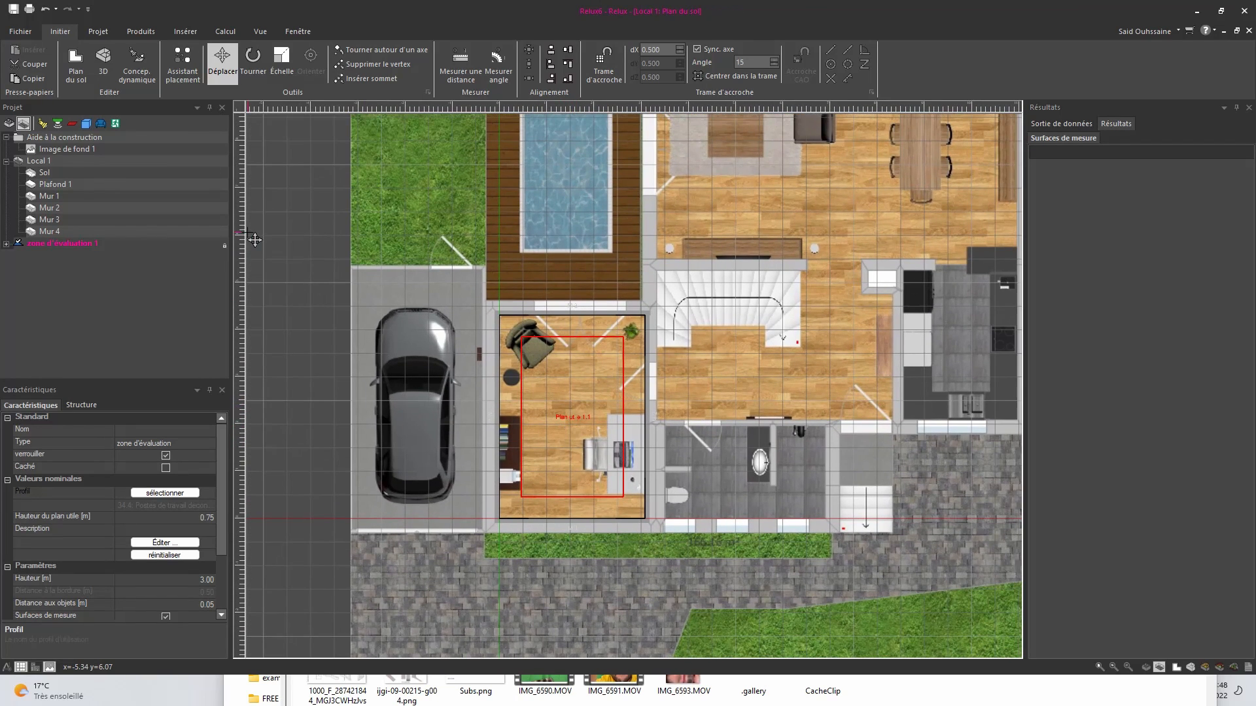
Step: Add the Access downlight to the project from the Relux Demo catalogue, filtering the product type to Downlight-ceiling recessed
left_click(141, 32)
left_click(78, 66)
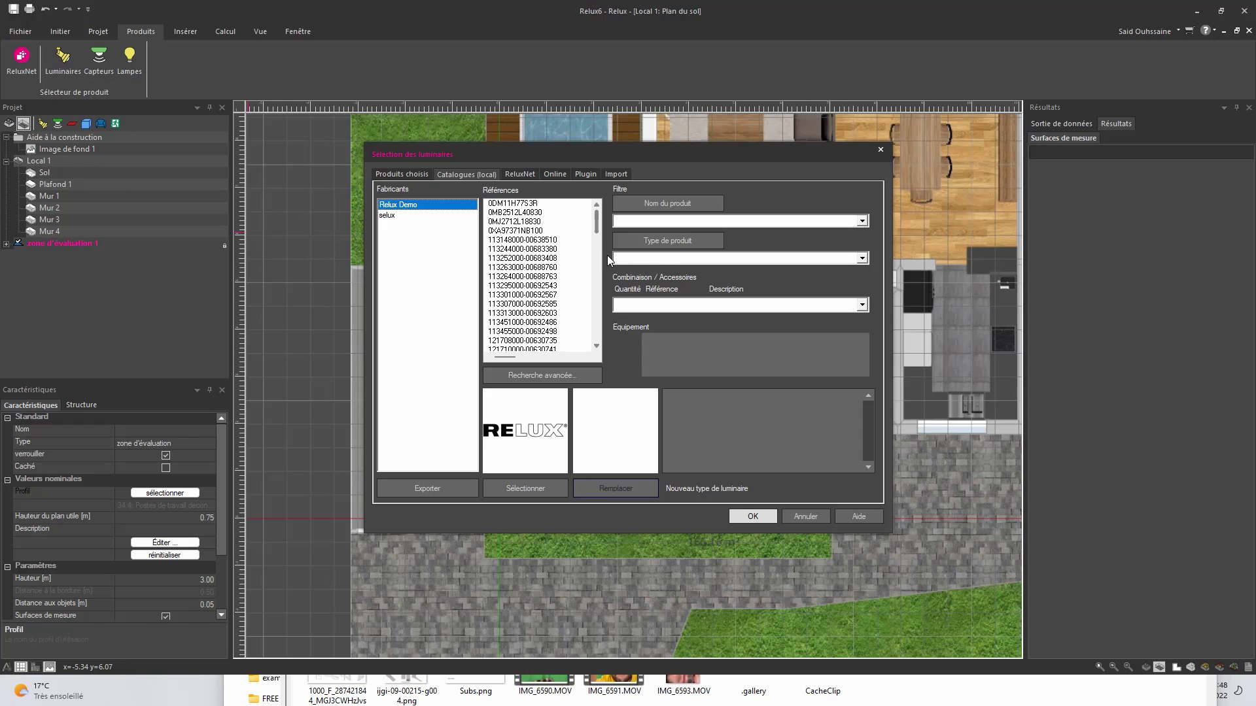
left_click(668, 259)
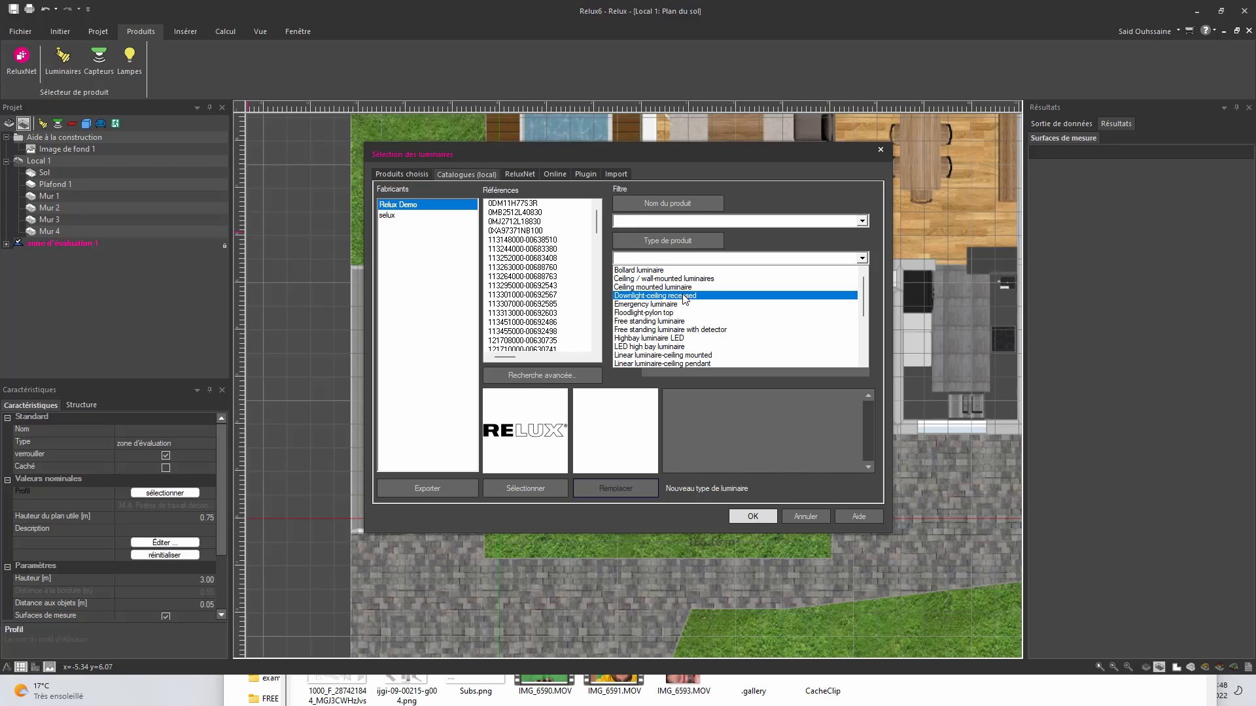
left_click(669, 297)
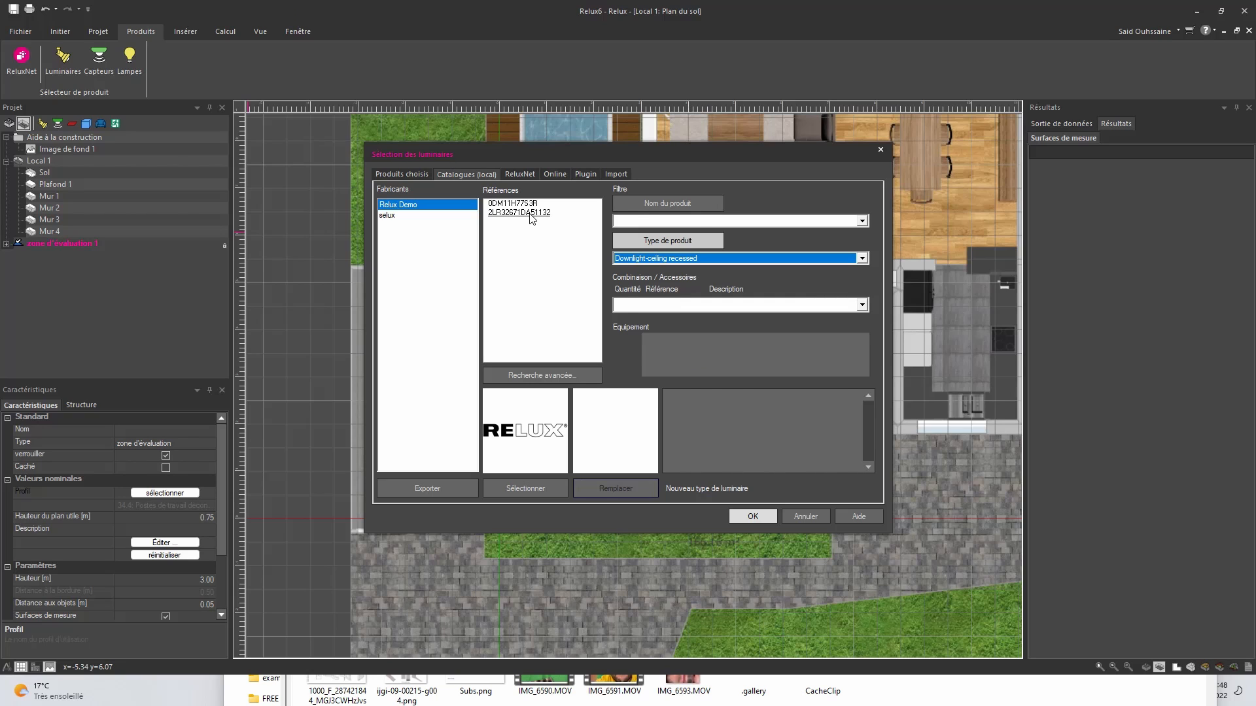
left_click(533, 489)
left_click(752, 516)
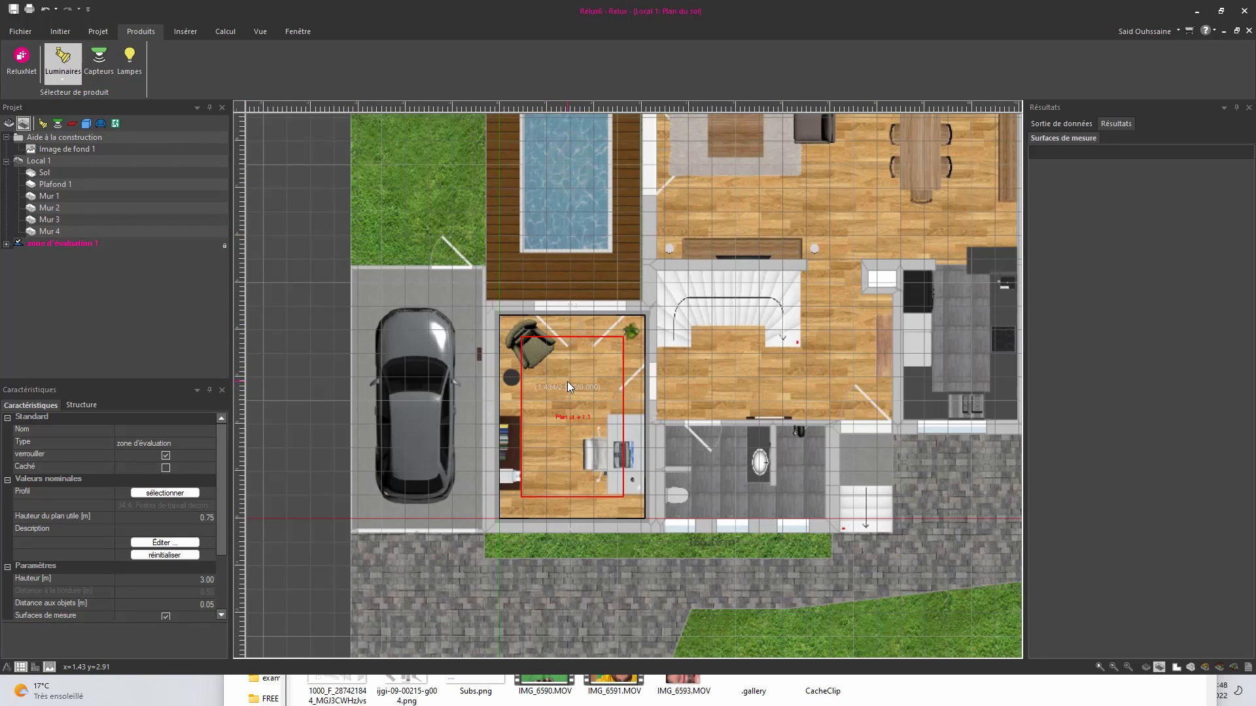
Step: Place a field of the recessed downlights across the whole office, 3 along X and 4 along Y, oriented to the room
left_click(66, 79)
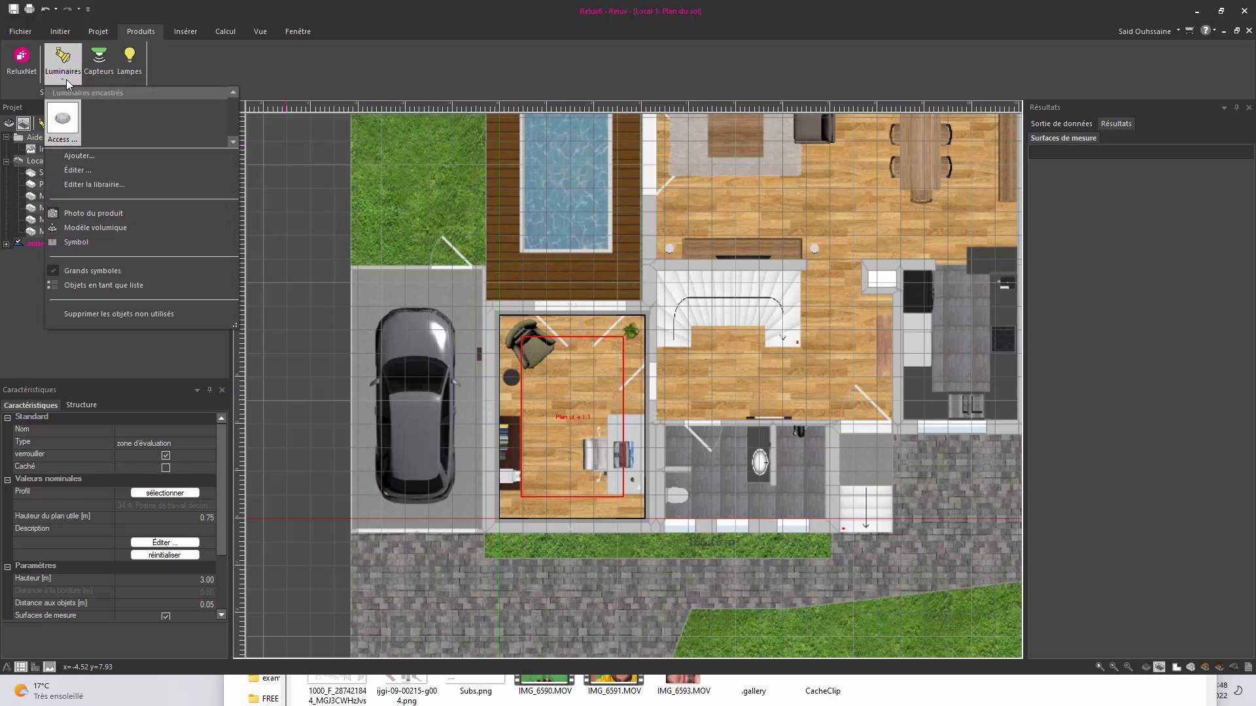
right_click(65, 113)
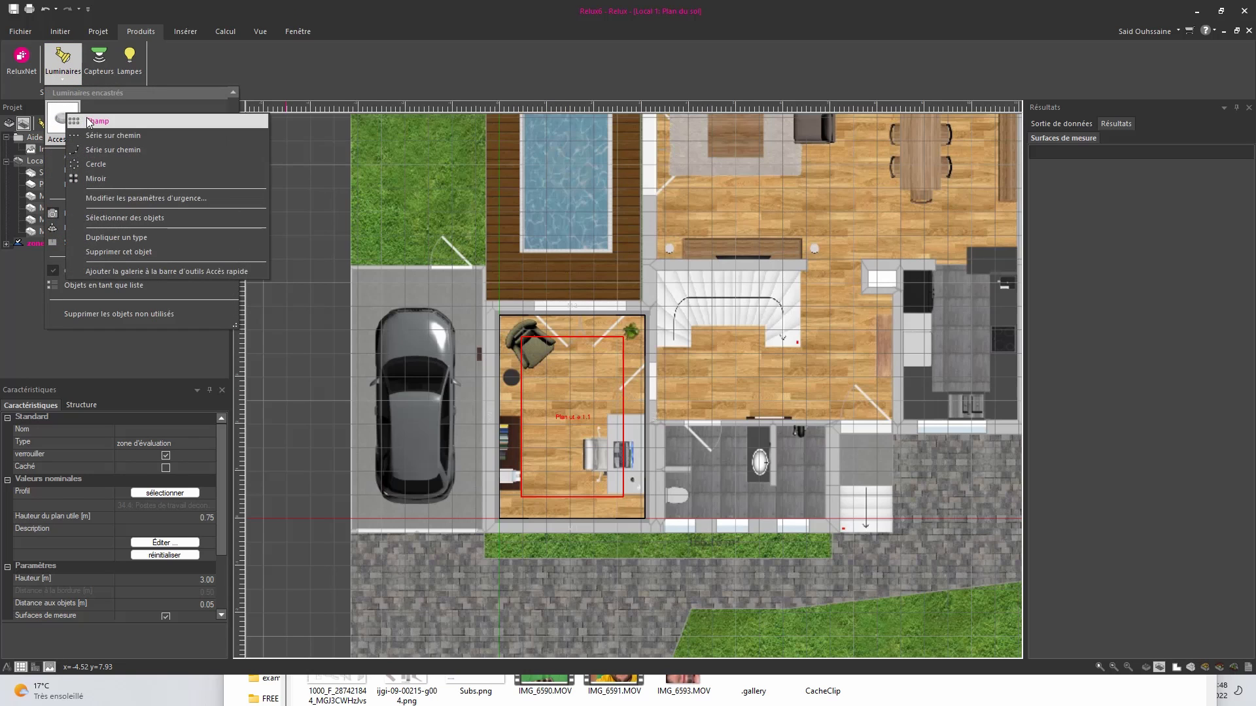
left_click(89, 122)
scroll(515, 332, "up", 2)
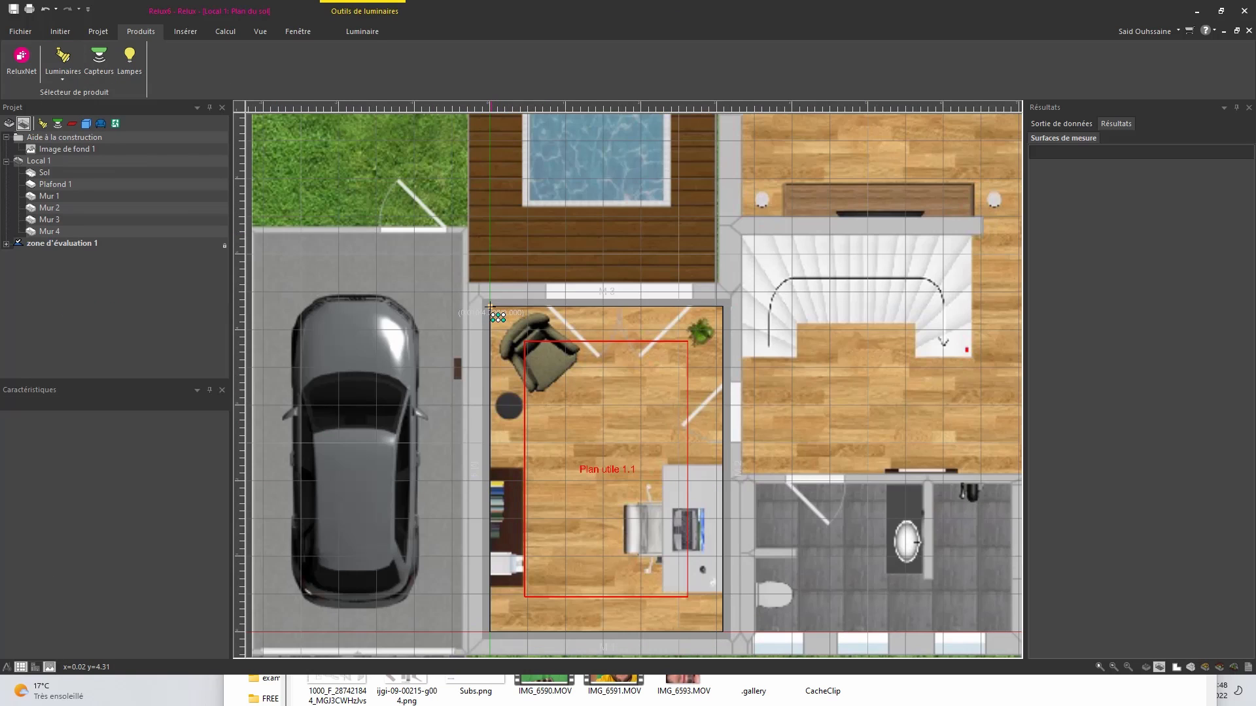
left_click(489, 307)
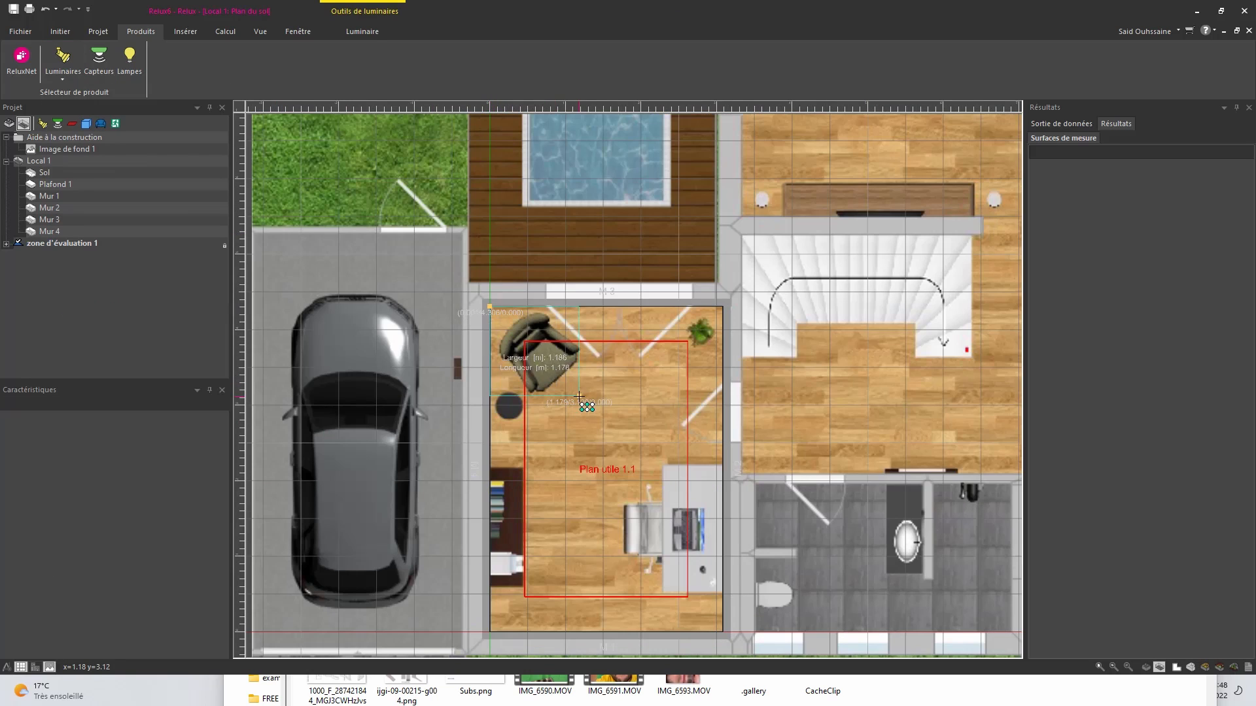
left_click(723, 632)
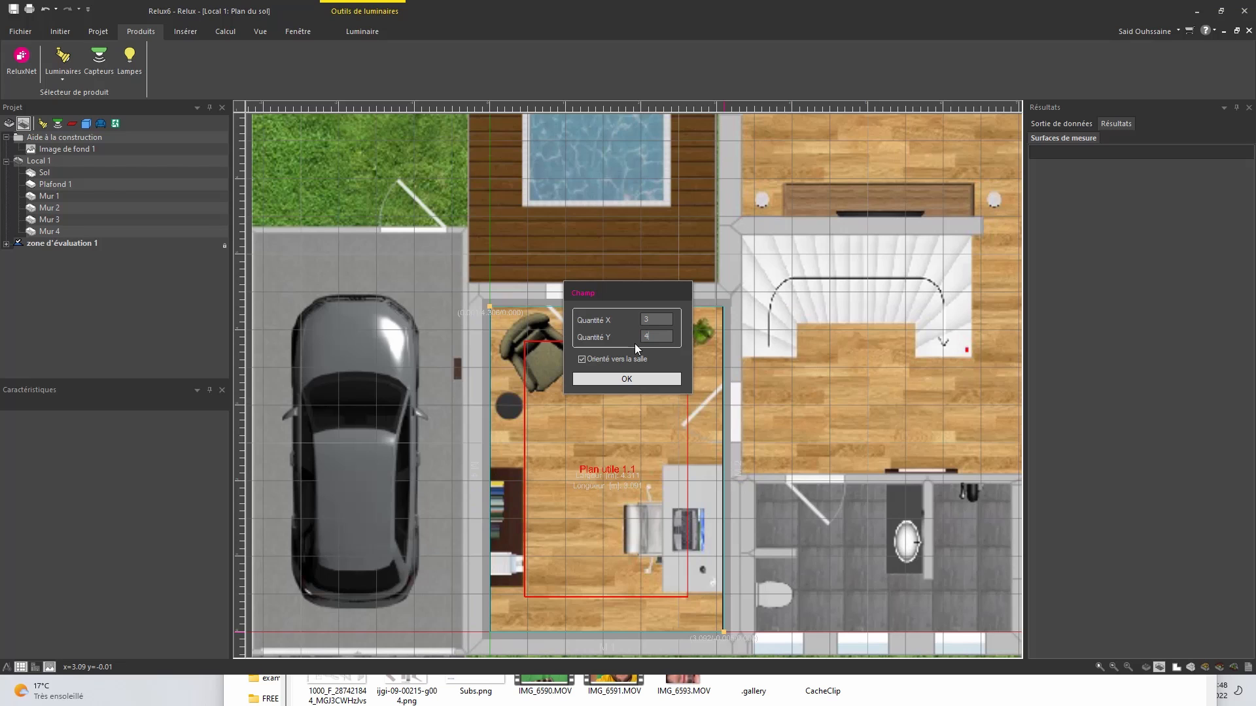
left_click(652, 379)
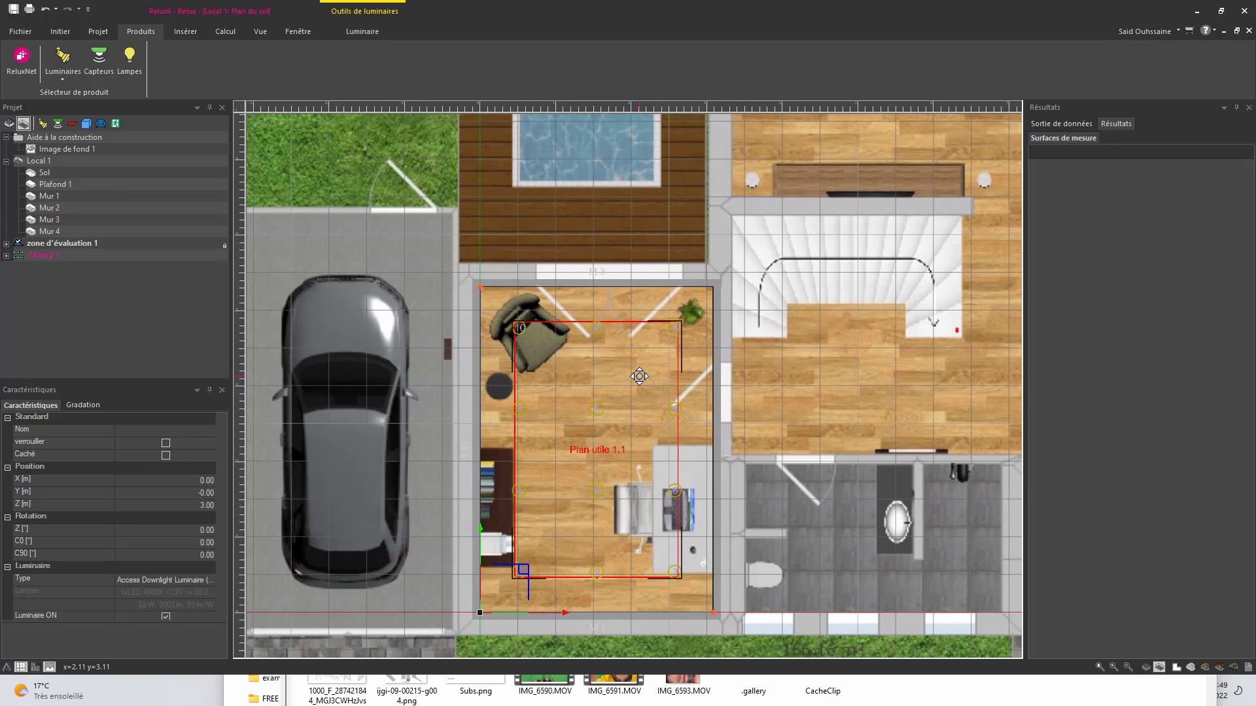
Step: Show the downlight field in the room's 3D view and run the artificial lighting calculation with maintenance factor 0.80
key("ctrl+Tab")
scroll(638, 379, "down", 2)
middle_click_drag(637, 382, 641, 310)
scroll(651, 320, "up", 2)
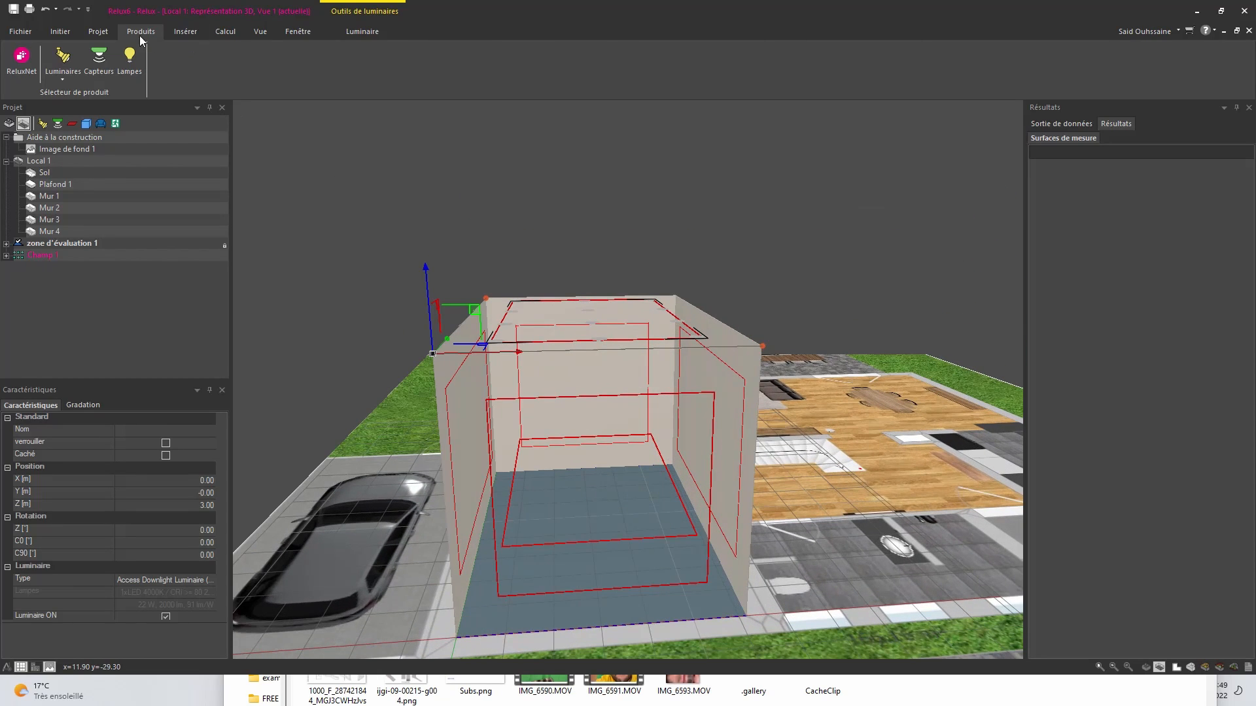
left_click(225, 32)
left_click(20, 62)
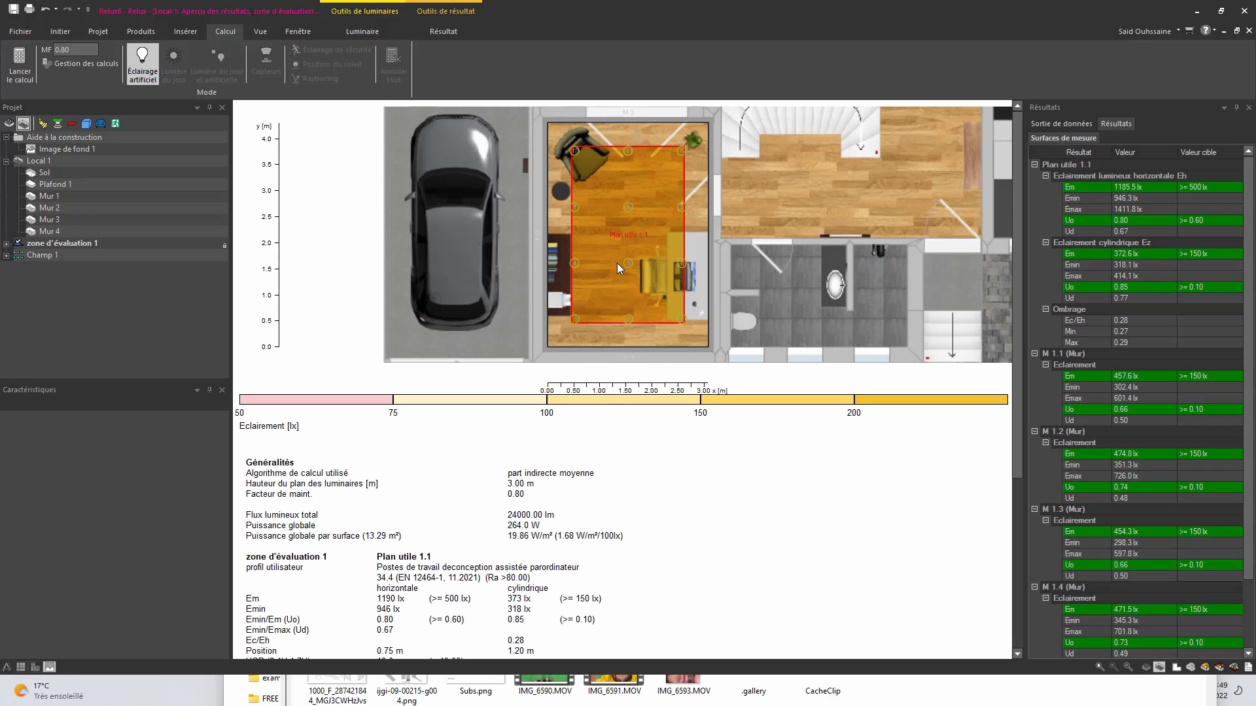
Step: Return to the room's 3D view, select the downlight field and examine its layout on the ceiling from above
left_click(60, 31)
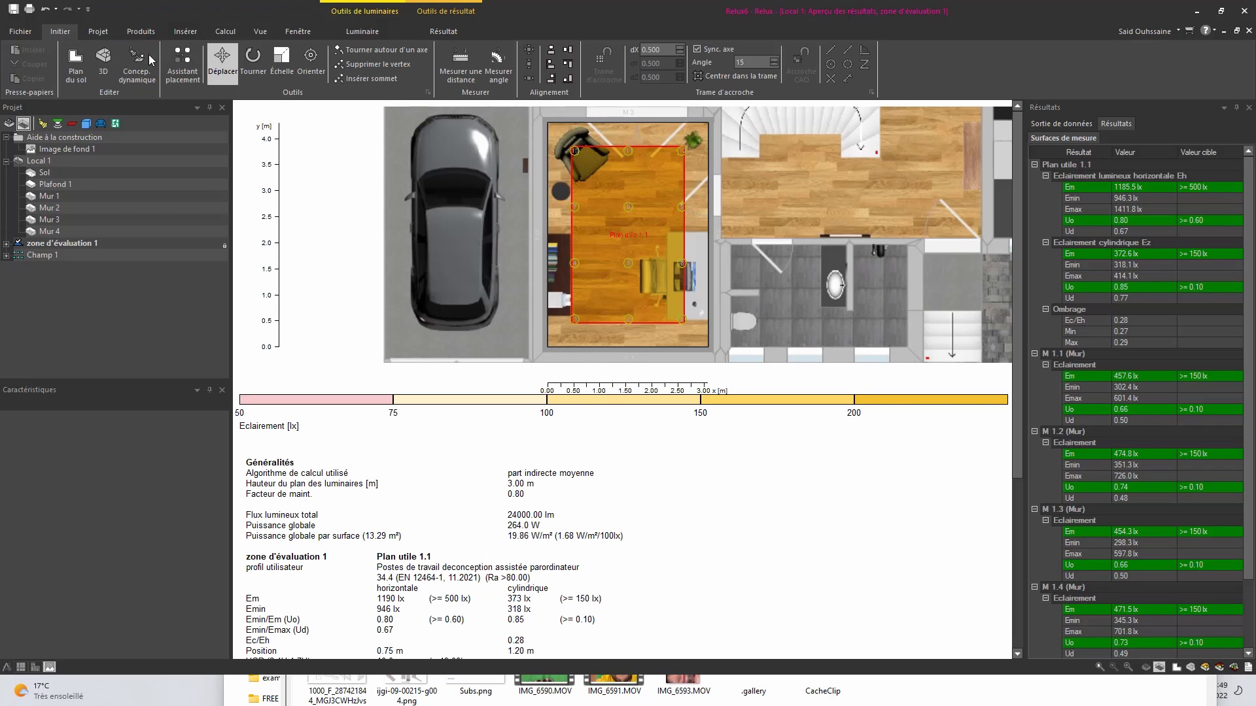
left_click(103, 64)
middle_click_drag(563, 264, 579, 319)
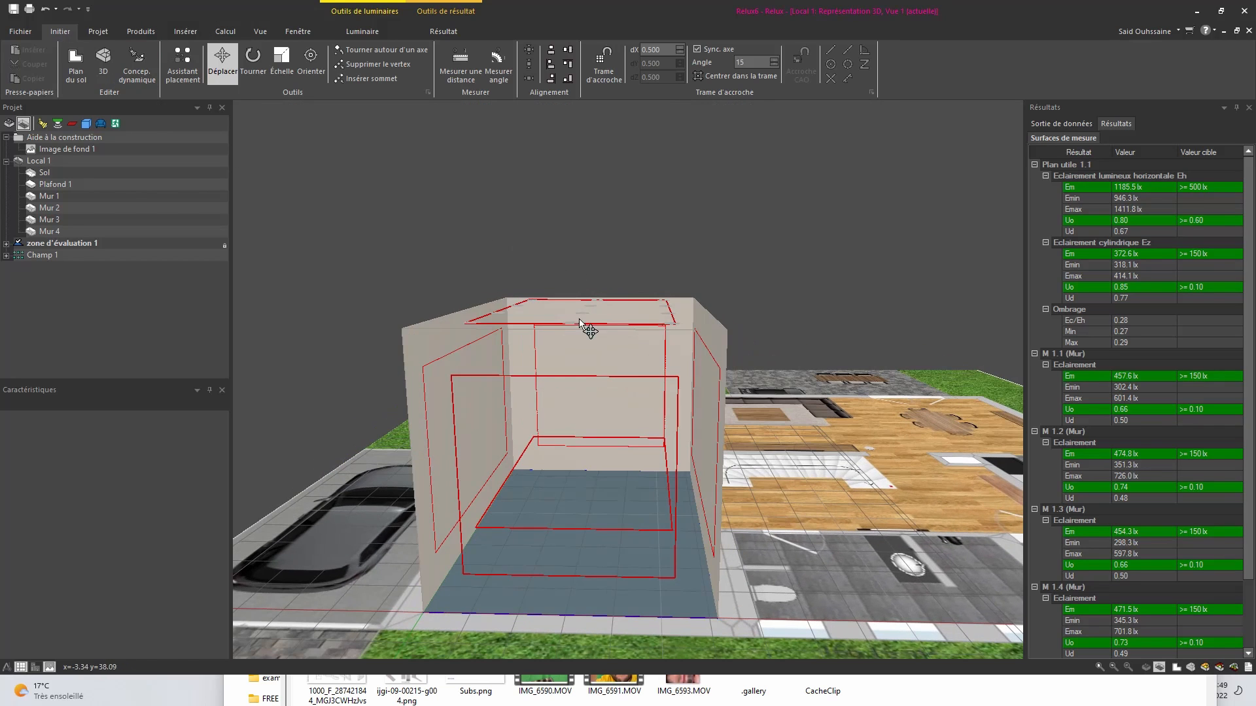
left_click(572, 323)
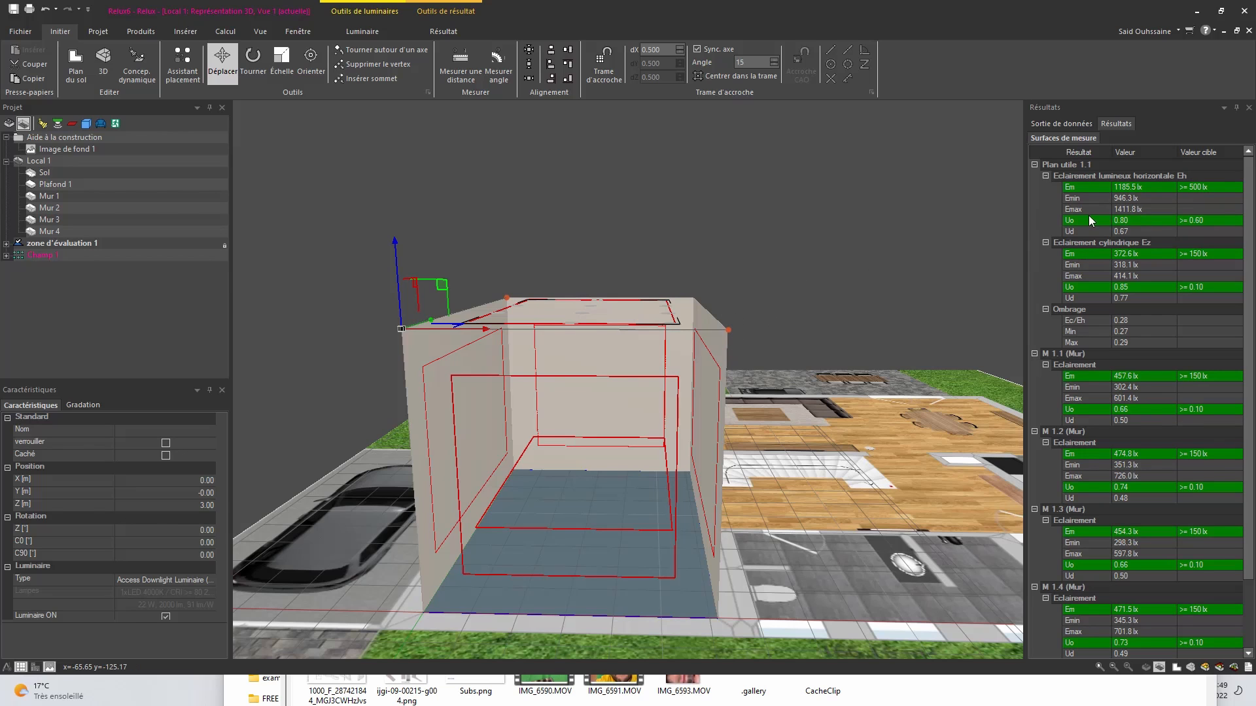
middle_click_drag(636, 236, 571, 277)
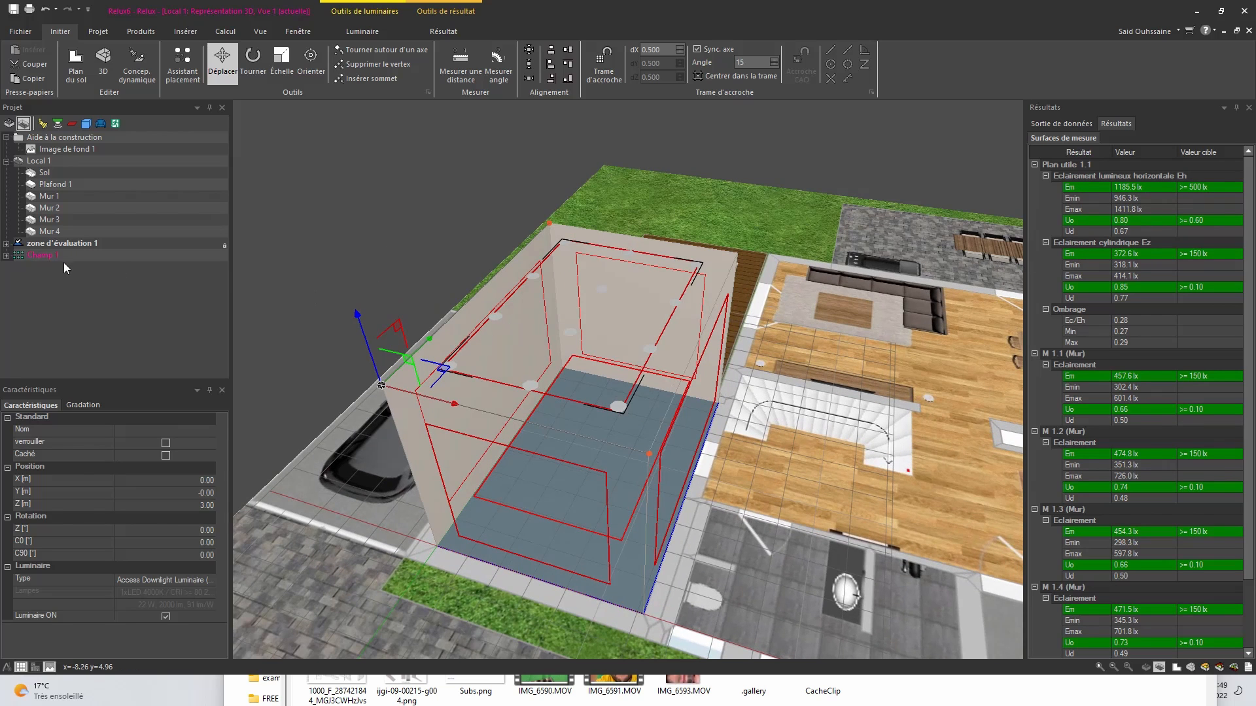
Step: Set the downlight field to 2 luminaires along X and 3 along Y
left_click(33, 256)
scroll(140, 520, "down", 3)
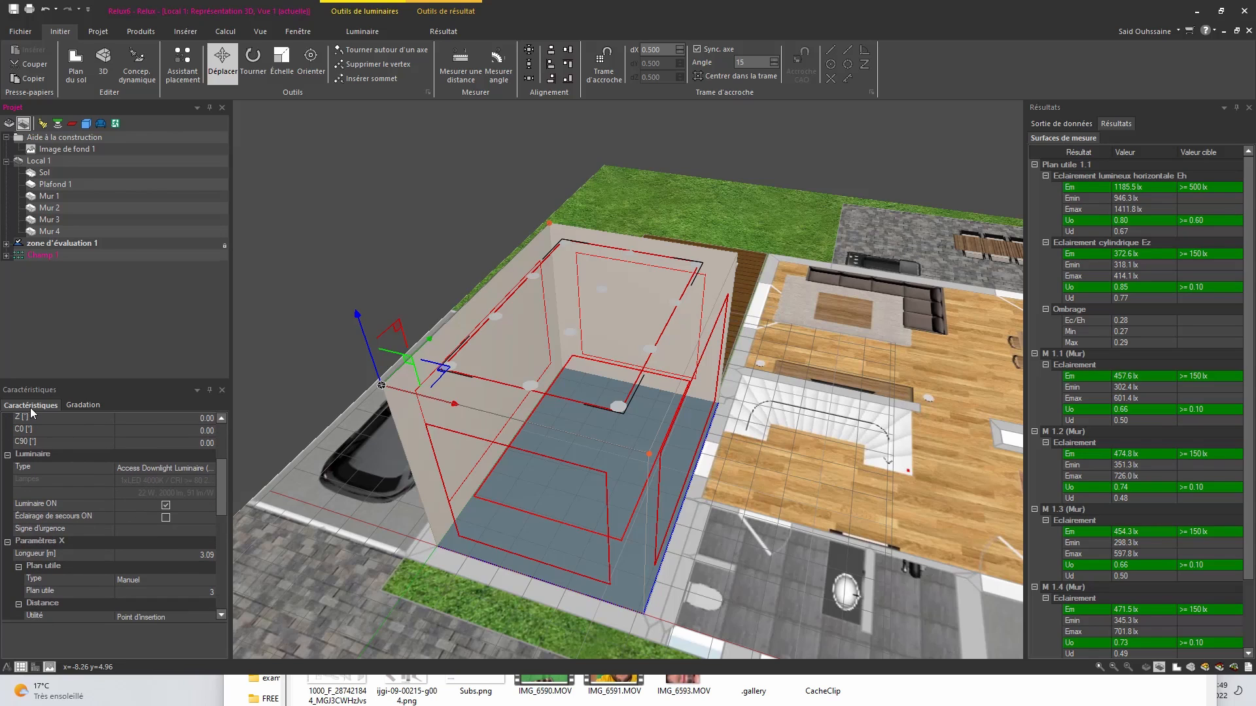
left_click_drag(222, 476, 222, 516)
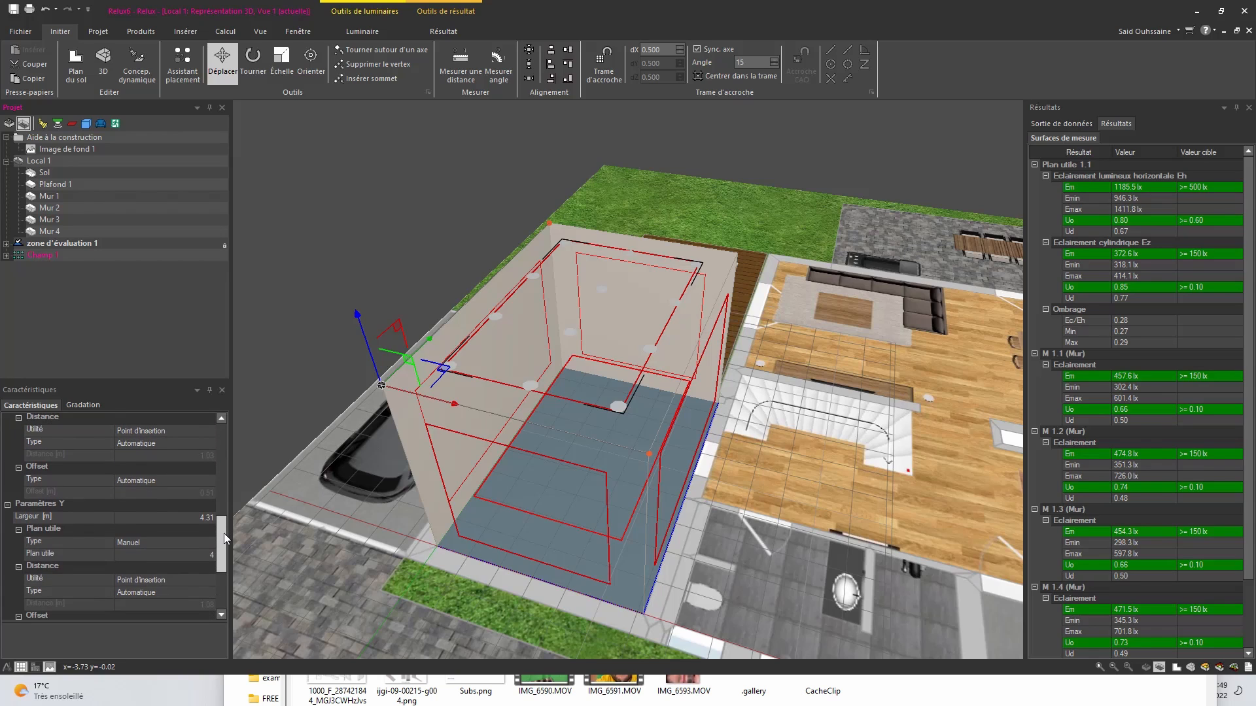
left_click_drag(224, 533, 225, 516)
left_click(200, 468)
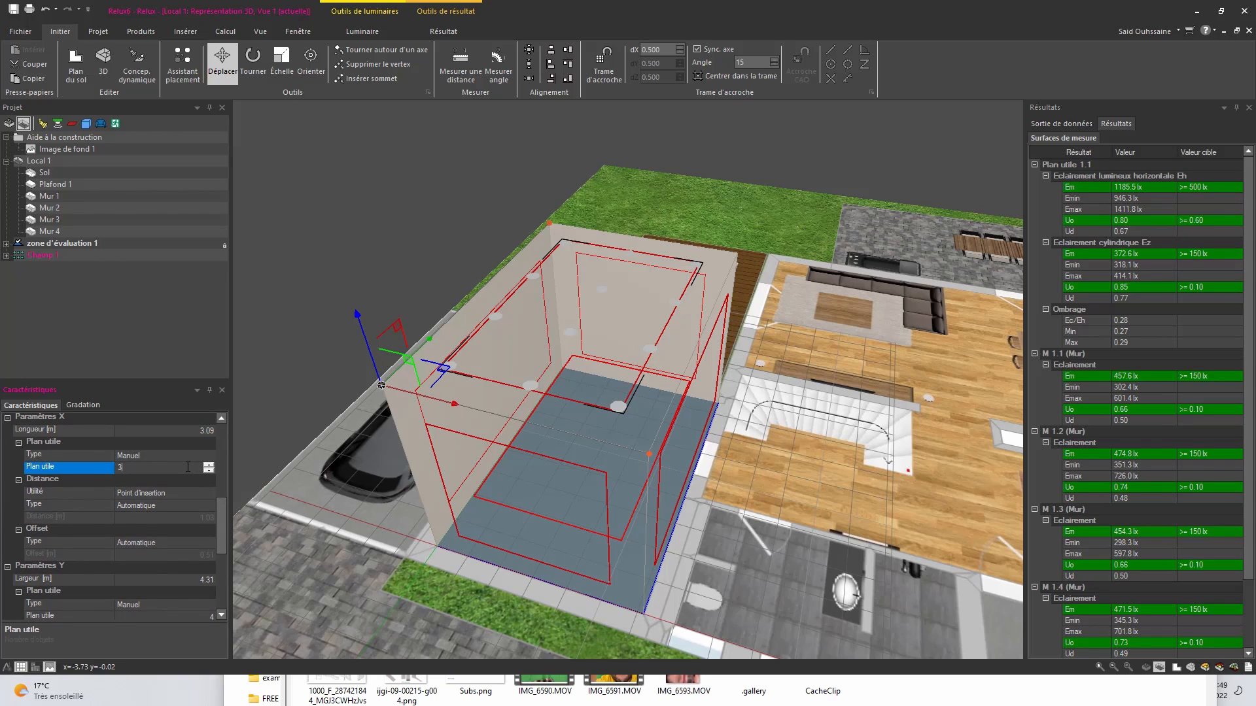
type("2")
key("Return")
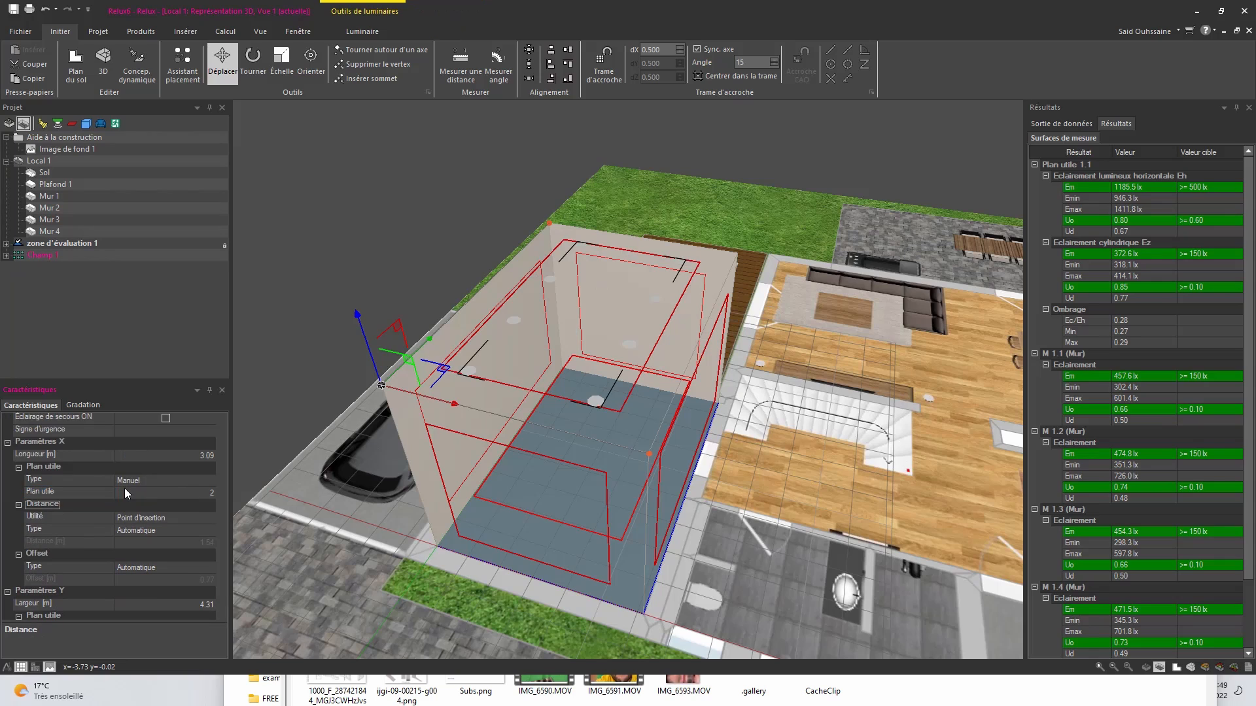
scroll(154, 543, "down", 2)
left_click(199, 580)
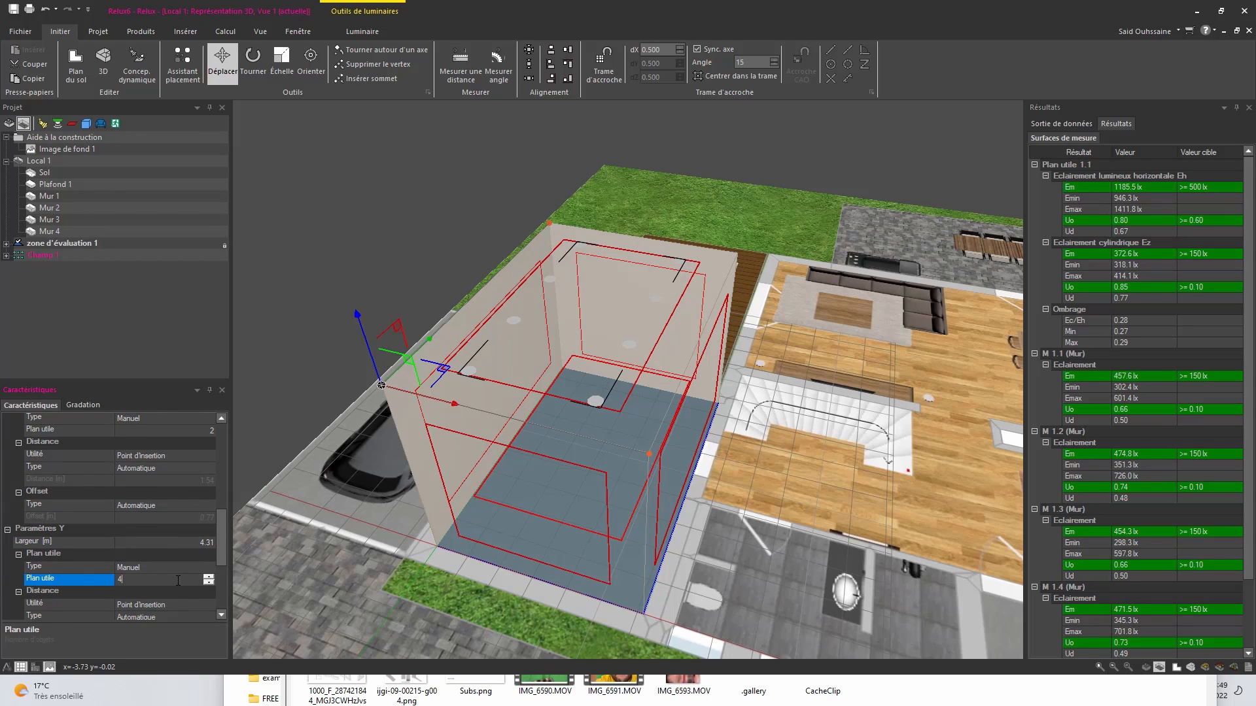
type("3")
key("Return")
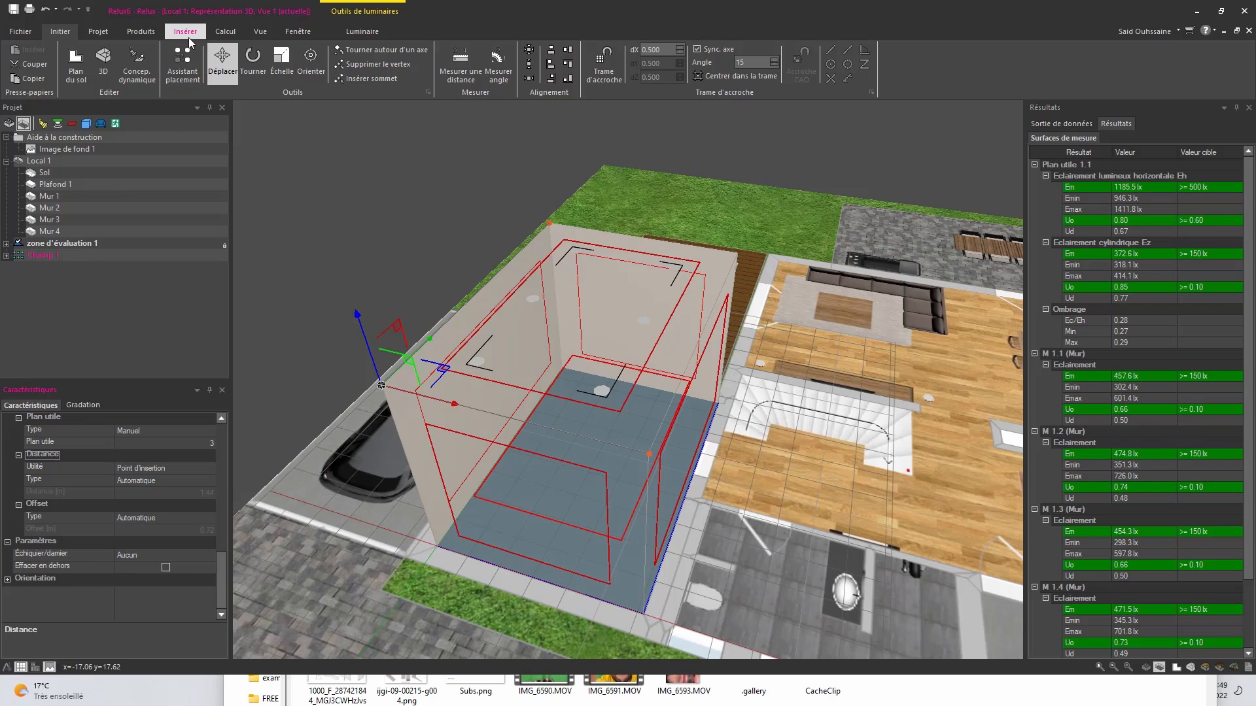
Step: Rerun the artificial lighting calculation for the changed field and open its 3D luminance result
left_click(225, 32)
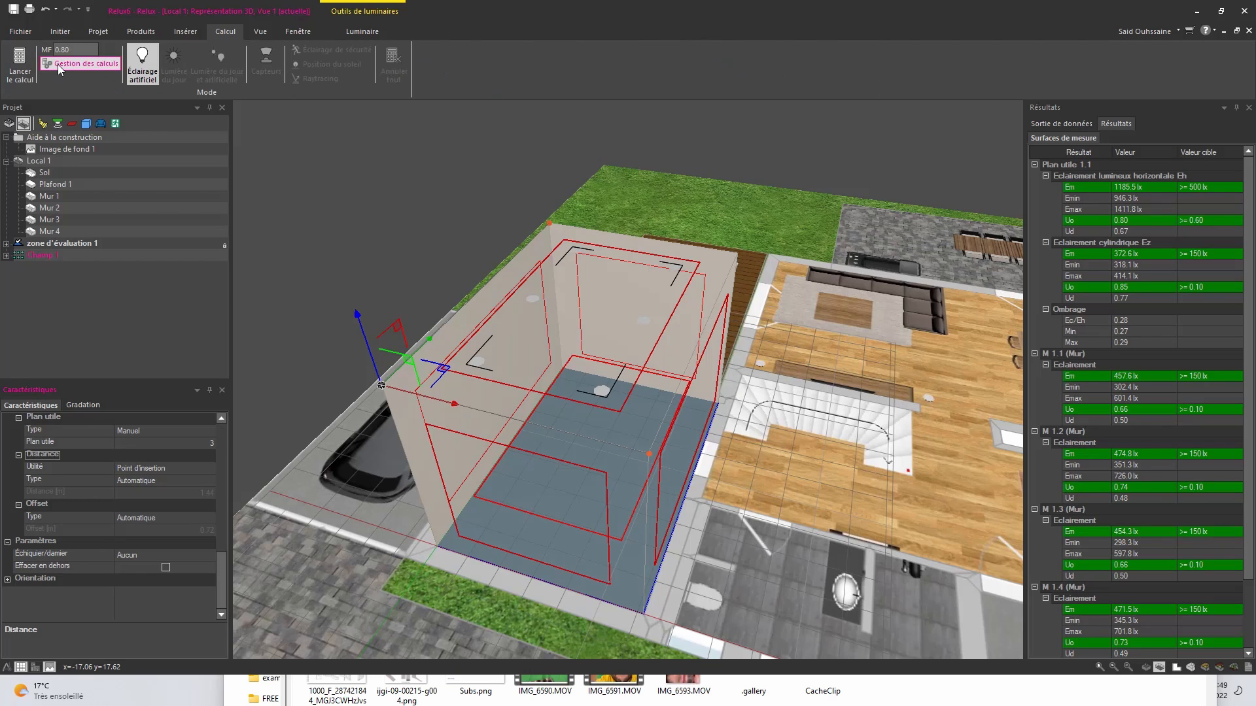
left_click(30, 64)
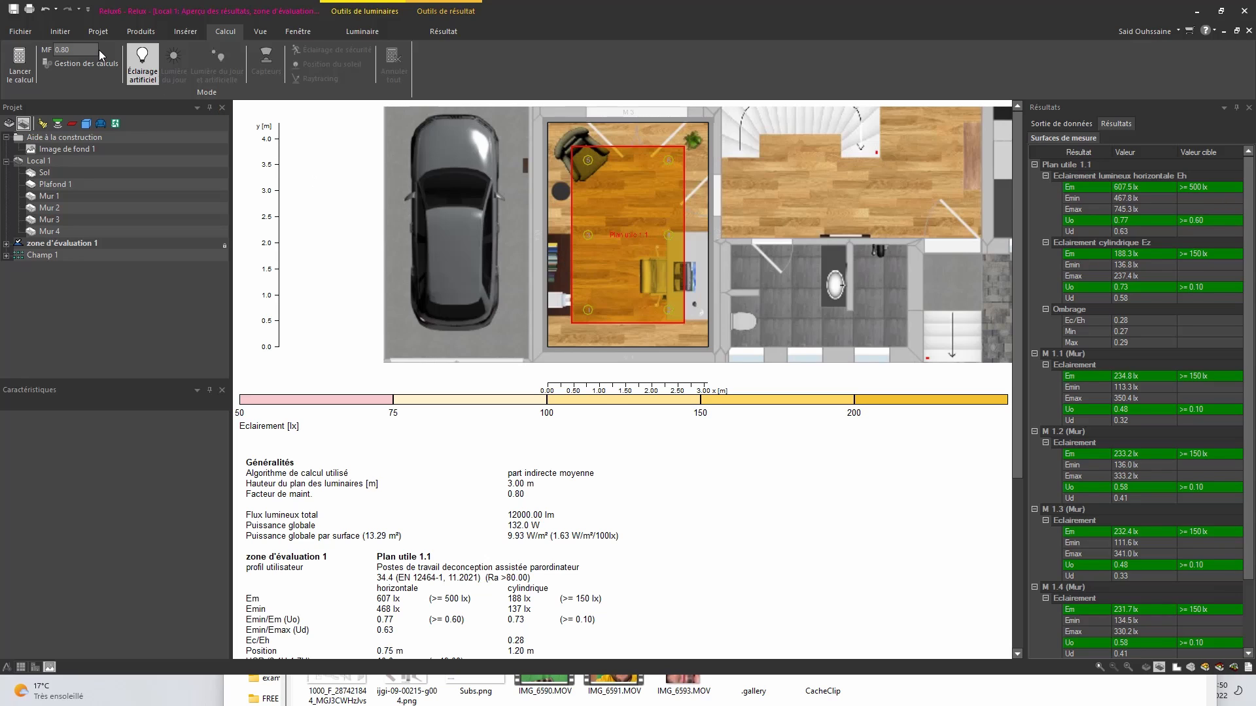
left_click(462, 31)
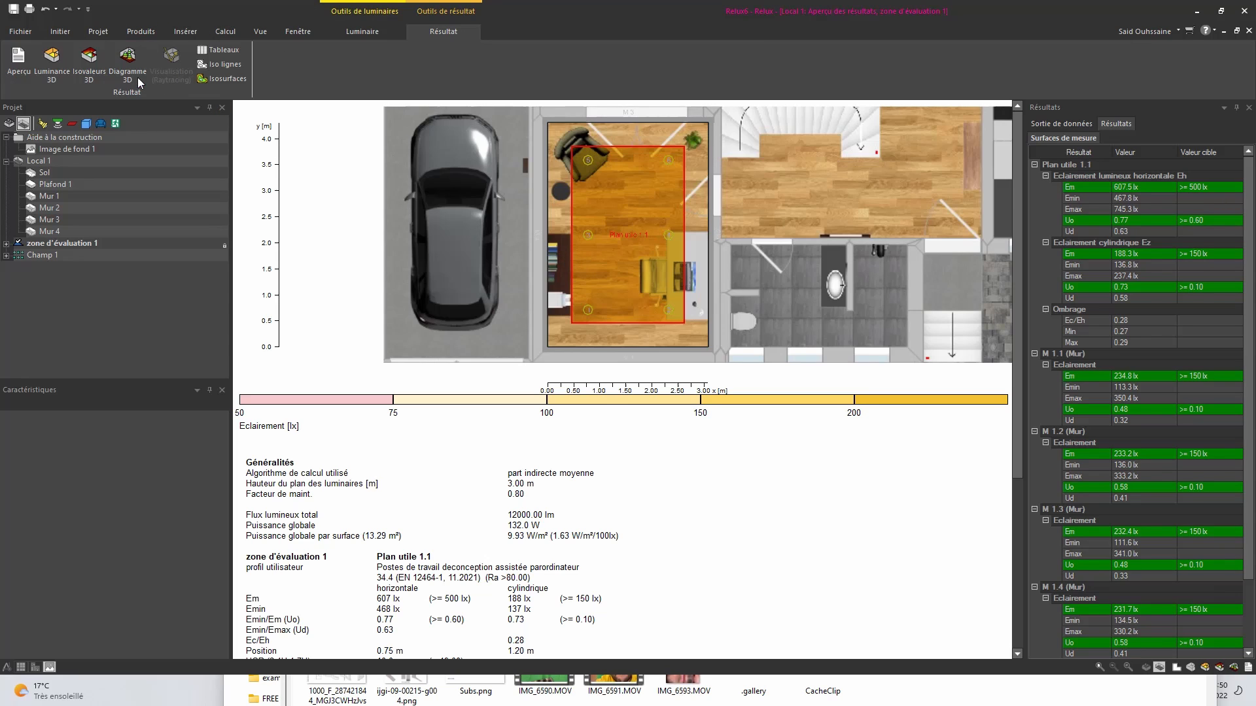
left_click(63, 73)
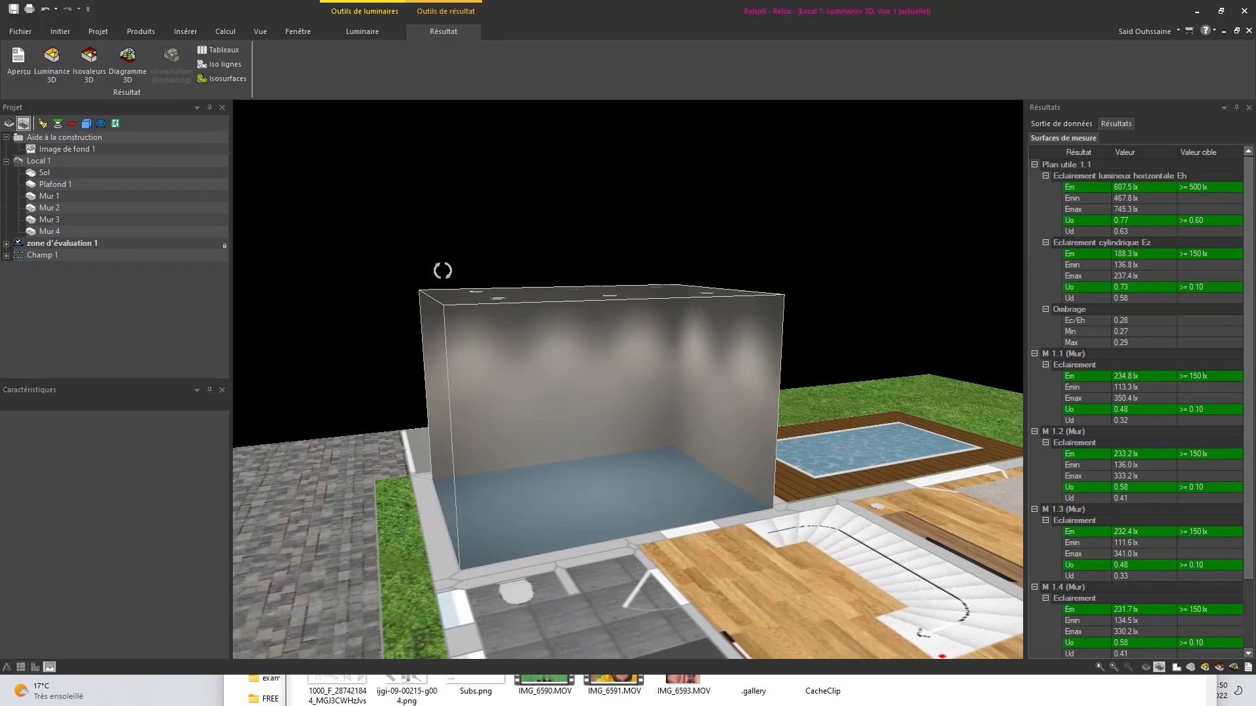
Step: Examine the room's 3D luminance result up close at the ceiling downlights and lit walls, and from farther away
scroll(593, 373, "up", 3)
left_click_drag(592, 372, 605, 327)
middle_click_drag(605, 327, 572, 286)
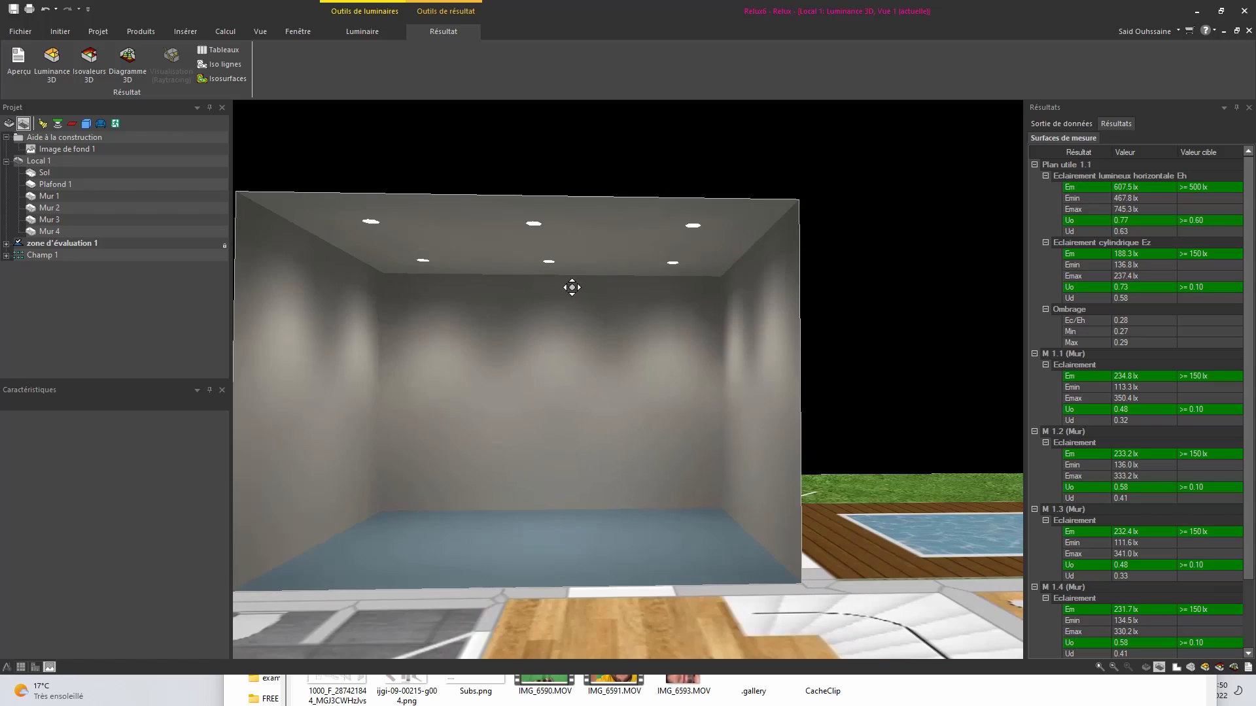
scroll(595, 306, "down", 3)
left_click_drag(594, 306, 649, 391)
scroll(649, 391, "down", 2)
middle_click_drag(649, 391, 559, 357)
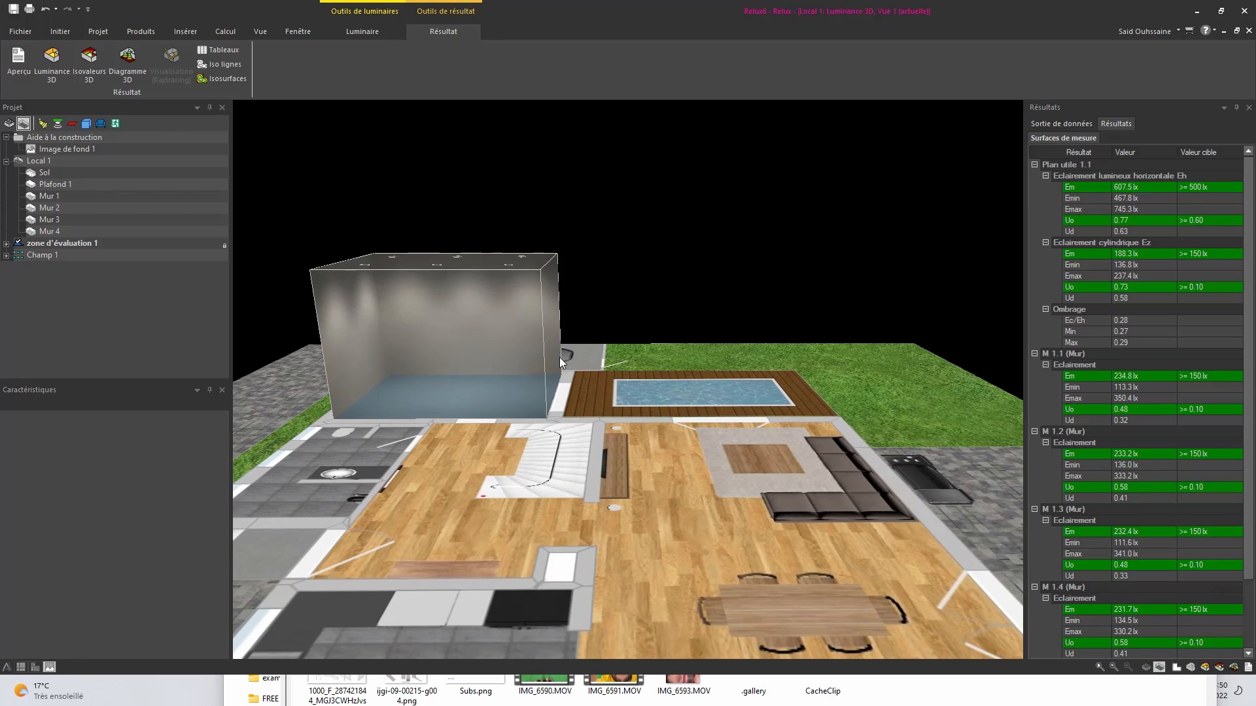